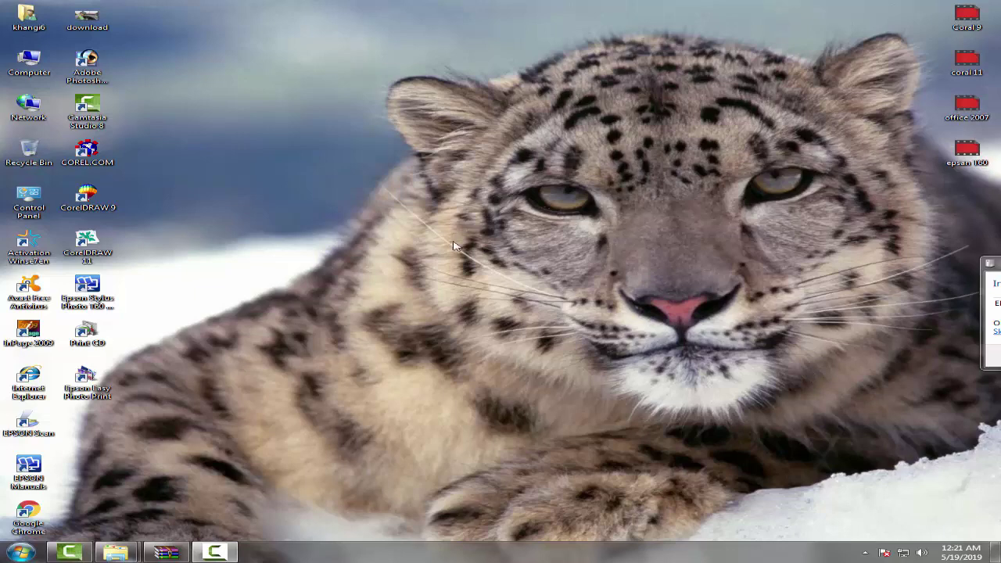
- Refresh the desktop several times and dismiss the colour-scheme performance prompt
right_click(228, 63)
click(270, 98)
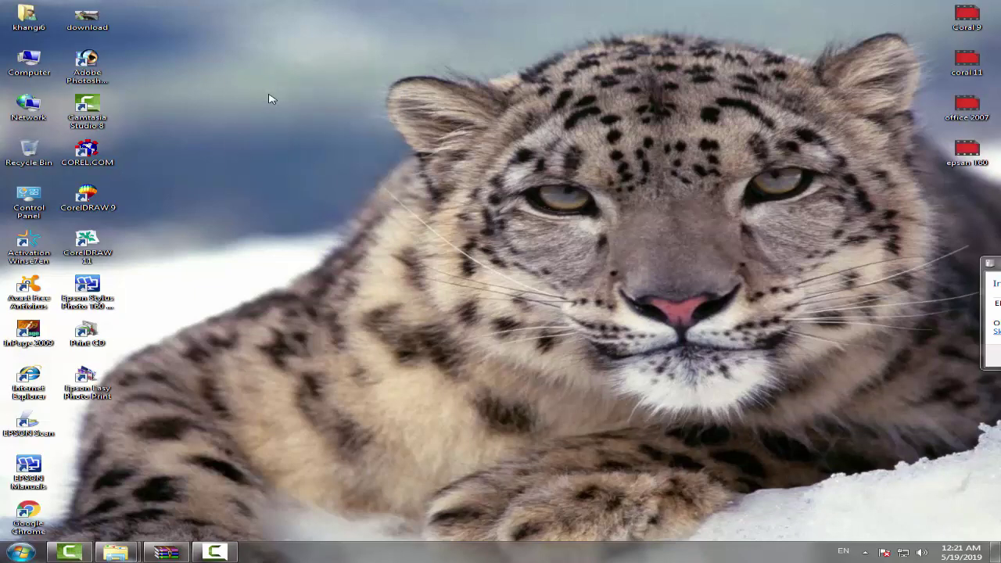
right_click(268, 98)
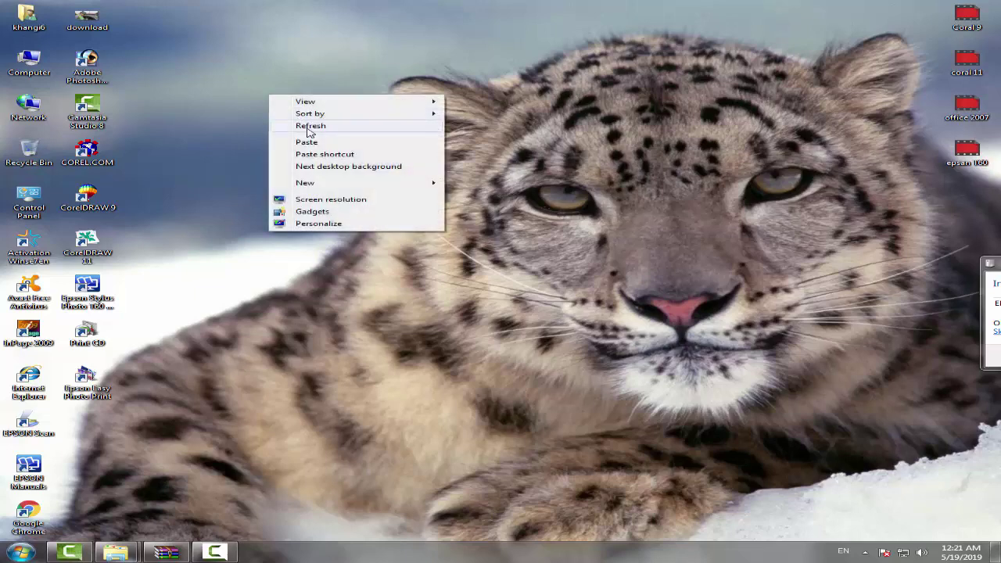
click(305, 123)
right_click(202, 87)
click(269, 117)
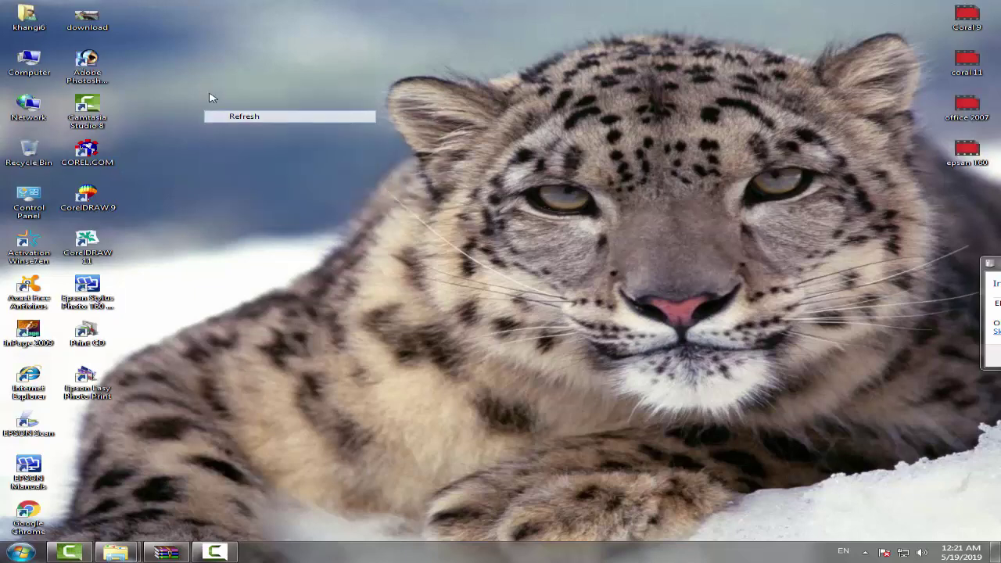
right_click(205, 91)
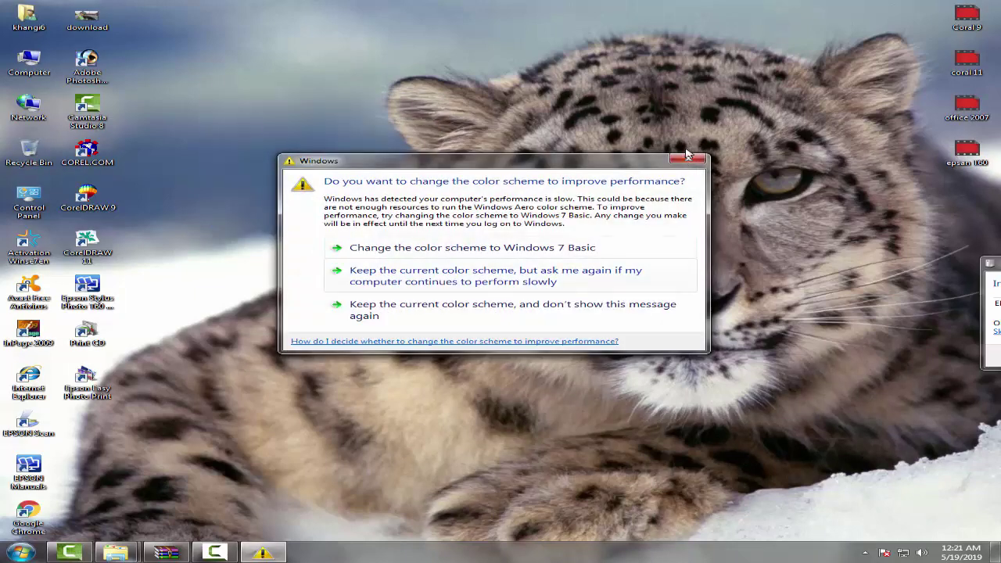
click(690, 161)
right_click(247, 49)
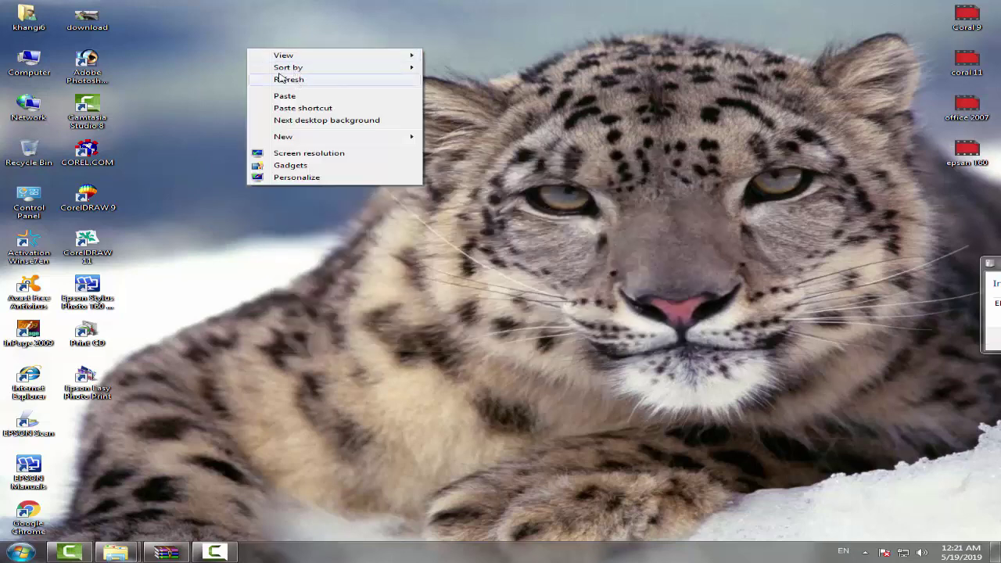
click(273, 79)
right_click(207, 57)
click(251, 87)
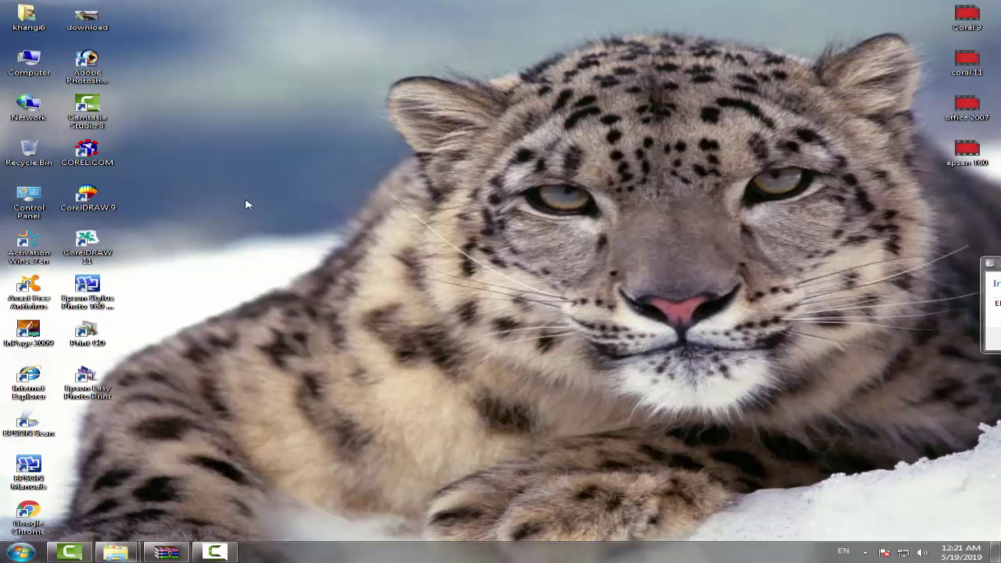
right_click(246, 204)
key(e)
right_click(245, 204)
right_click(246, 204)
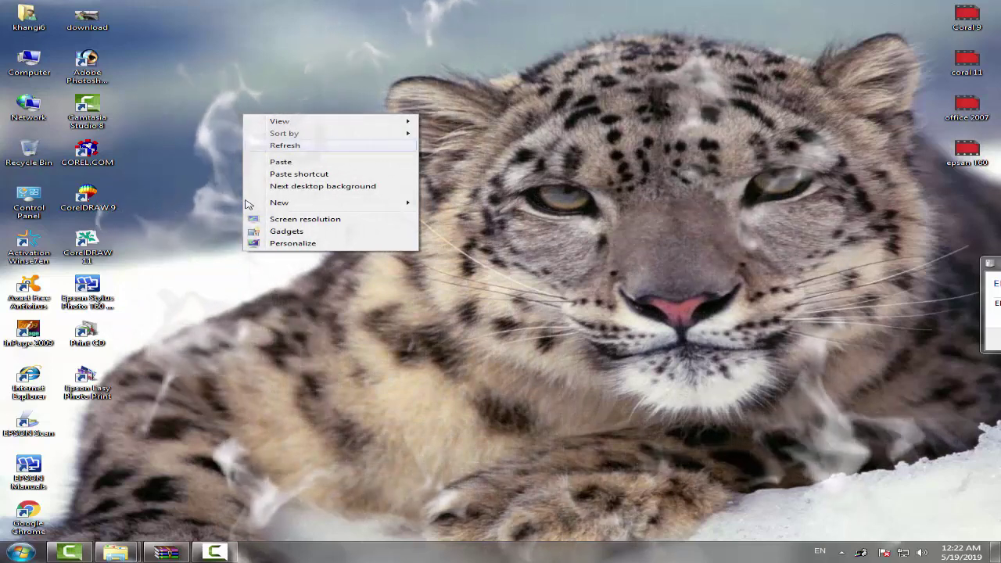
key(Return)
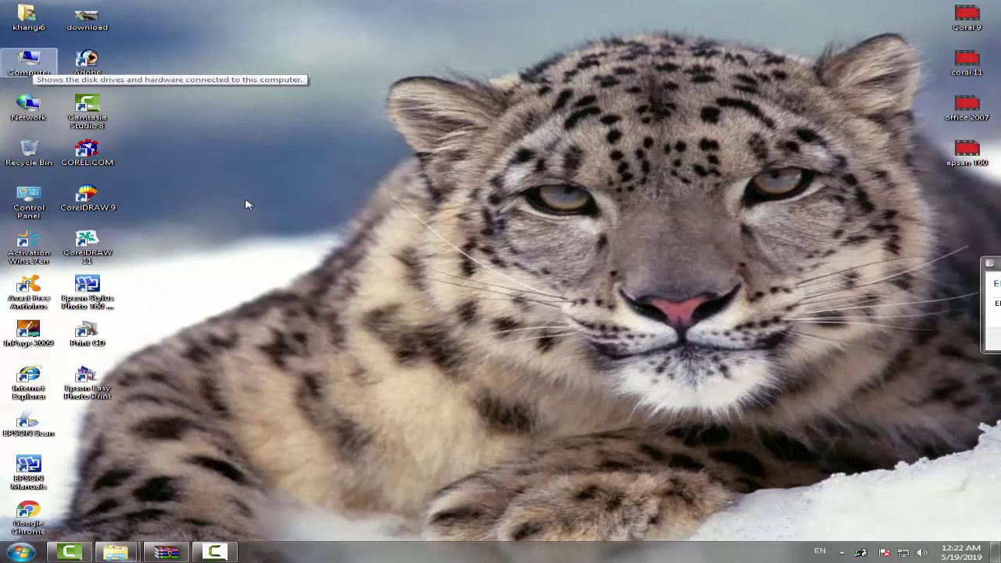
- Open Computer, enter Software Data (H:) and select the photo shap filter archive
key(Return)
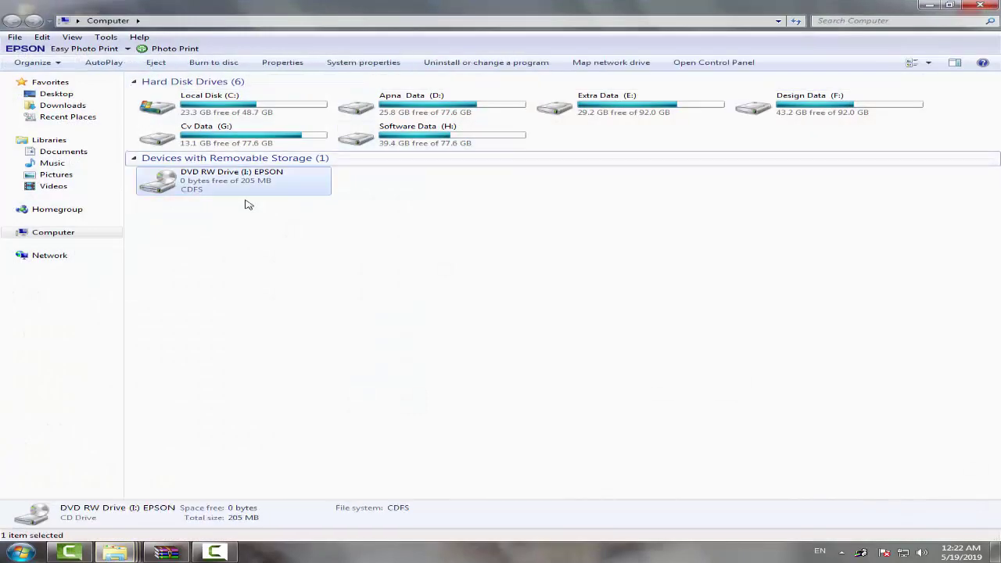
key(Up)
key(Right)
key(Return)
scroll(244, 204, down, 5)
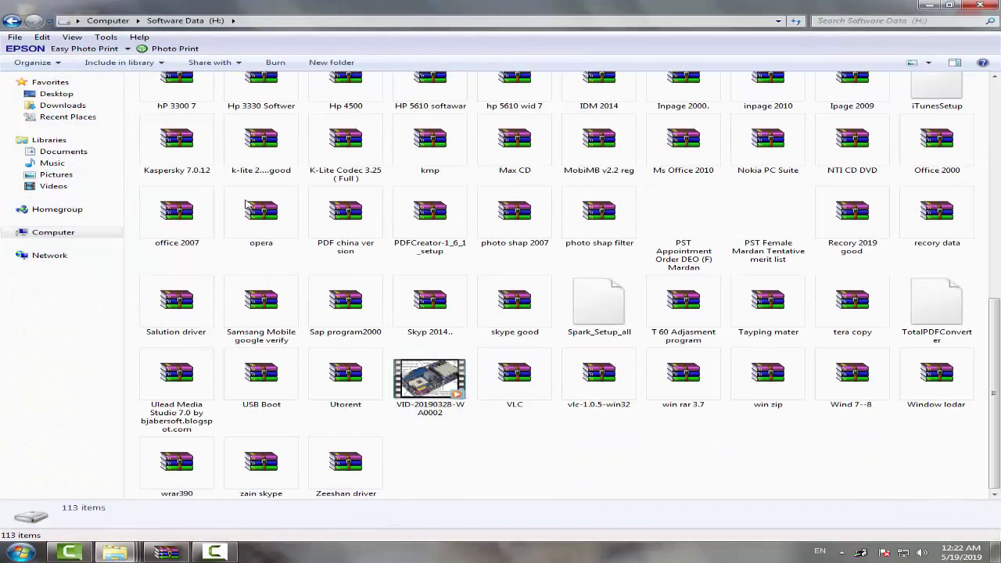
key(m)
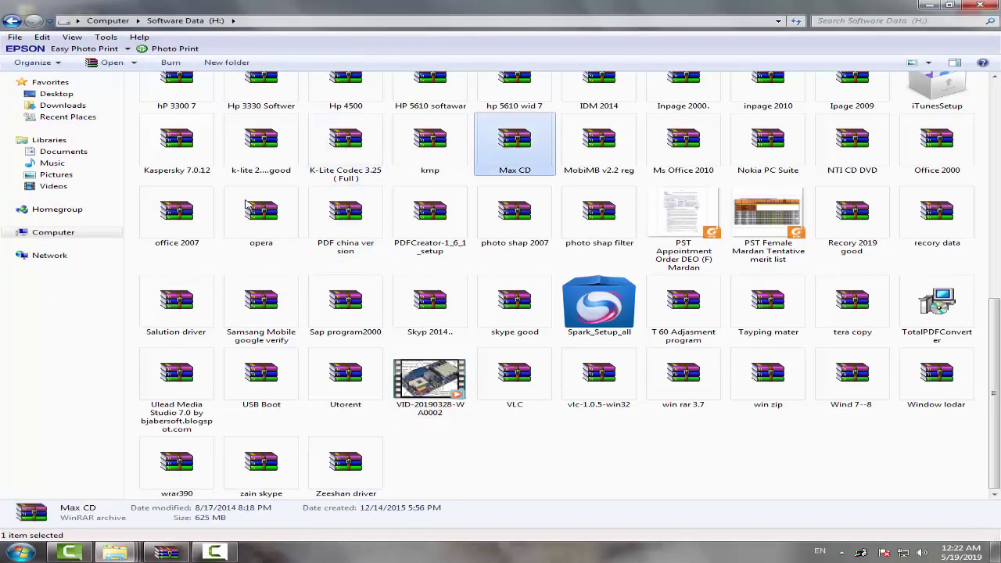
key(p)
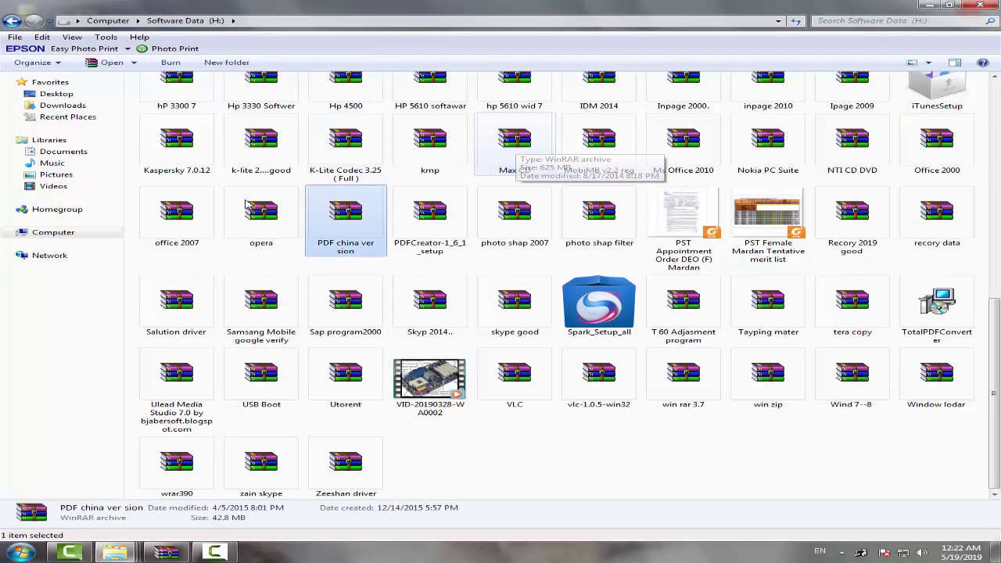
key(p)
key(p)
key(s)
key(Left)
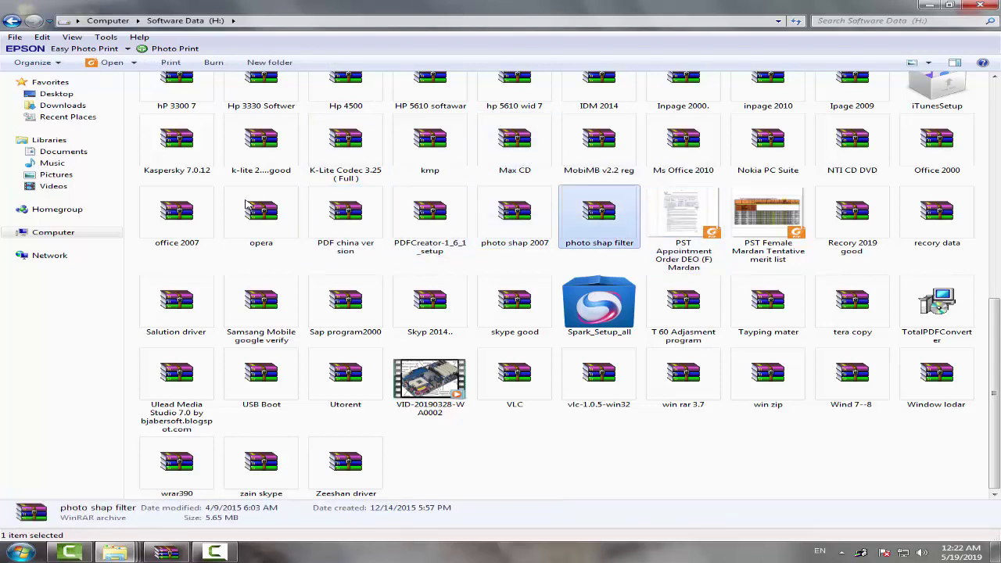
- Open the archive in WinRAR and enter its photo shap fiter folder
key(Return)
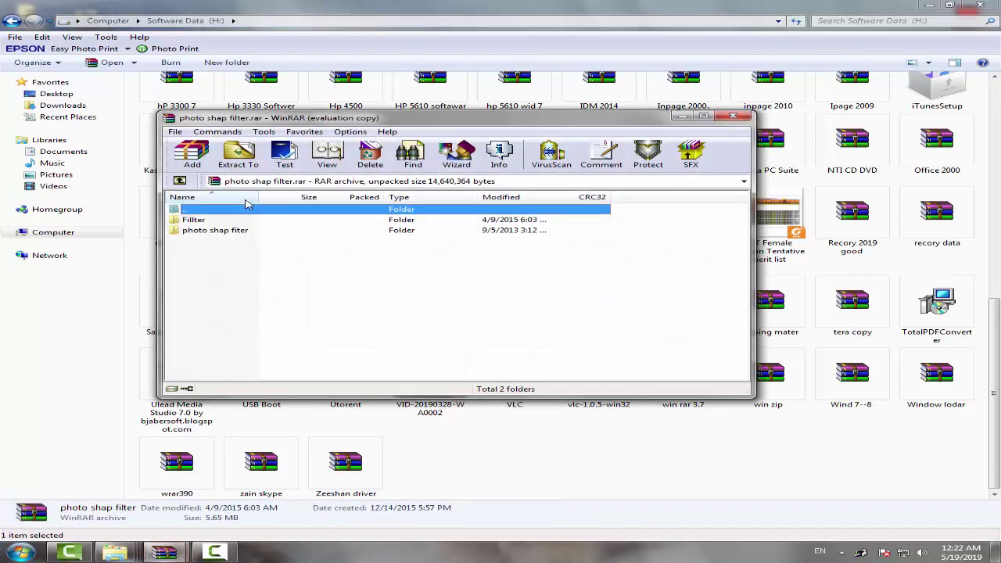
key(Down)
key(Return)
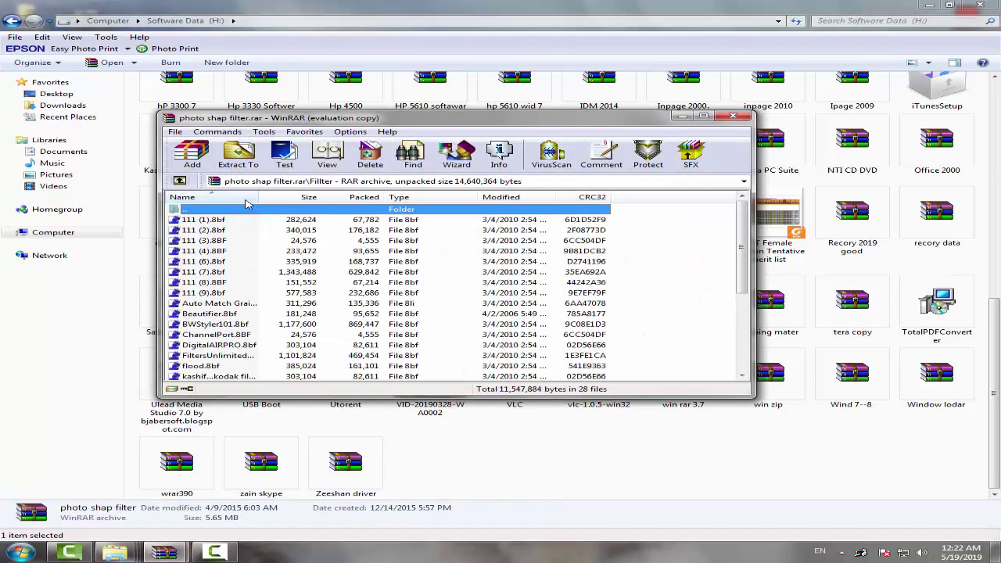
key(Return)
key(Down)
key(Down)
key(Return)
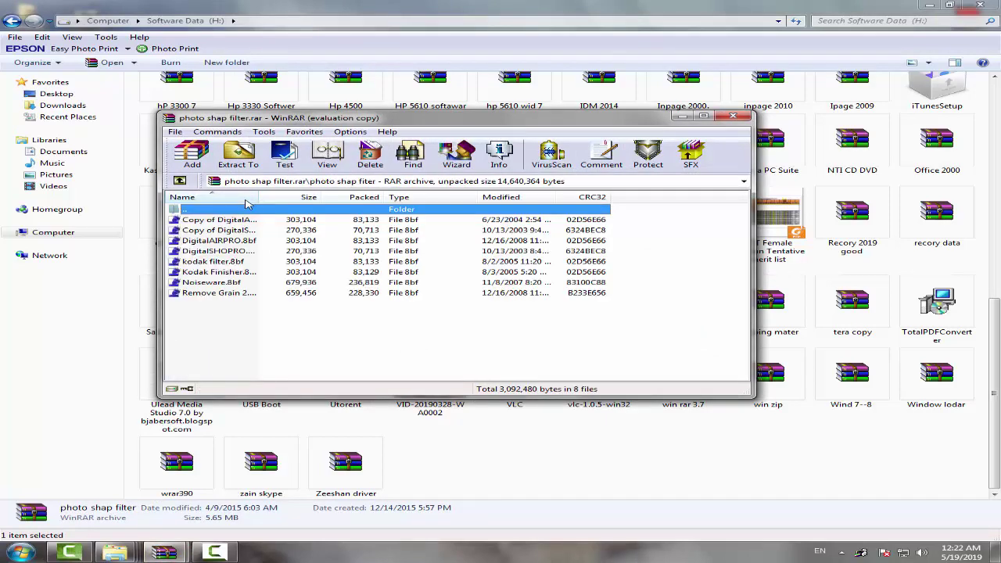
- Select all eight .8bf plugin files in the folder
key(ctrl+a)
key(End)
key(shift+Up)
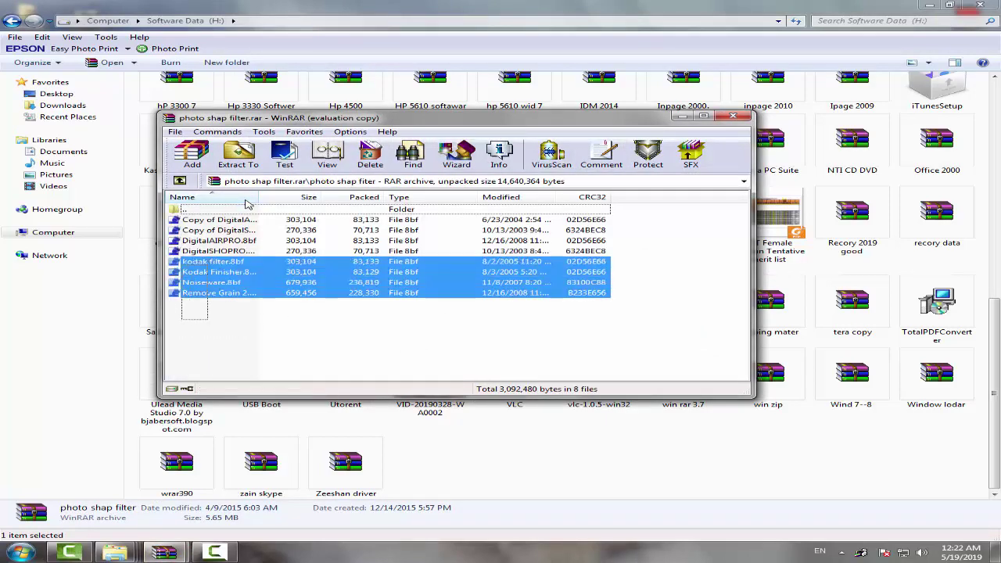
key(shift+Up)
key(shift+Up)
key(shift+Up)
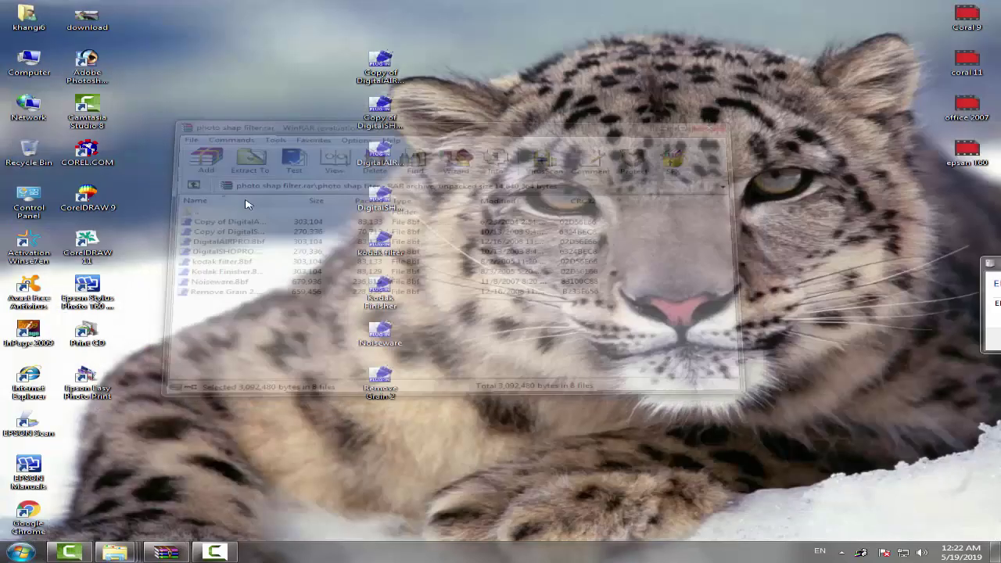
- Refresh the desktop and open the Adobe Photoshop 7.0 shortcut's Properties
right_click(188, 172)
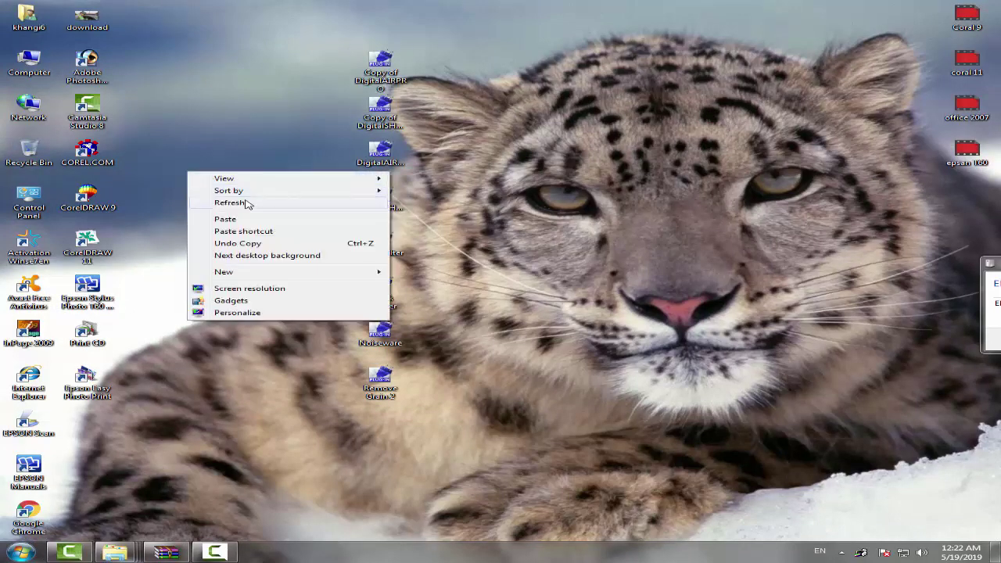
click(245, 205)
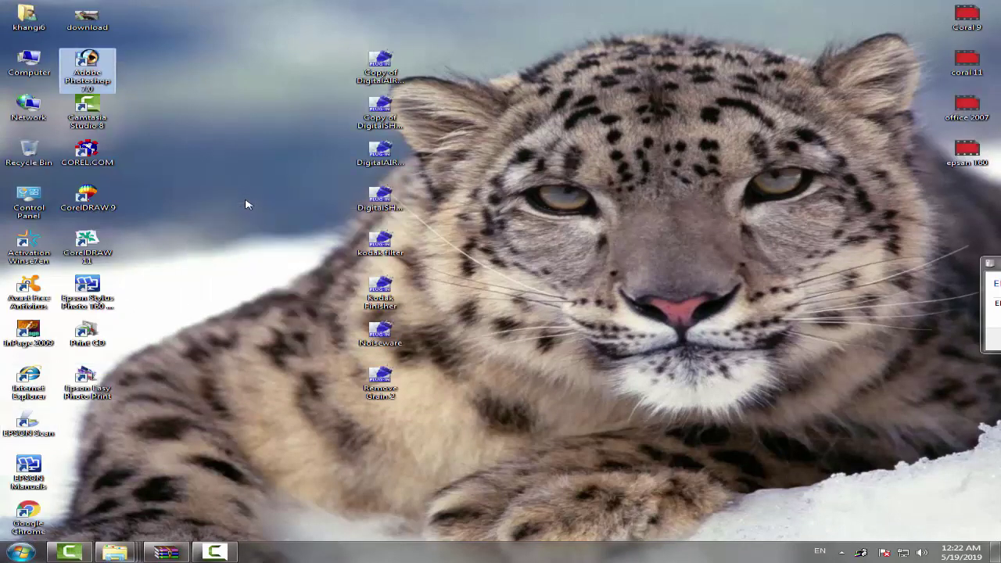
key(shift+F10)
key(Return)
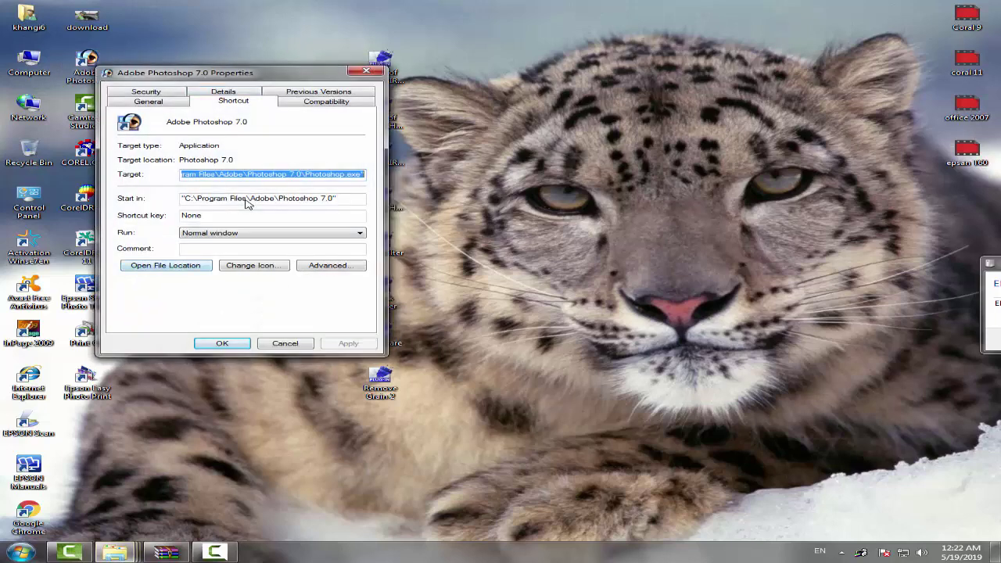
- Browse to Photoshop 7.0's Plug-Ins\Filters folder, then close it and the Properties dialog
key(alt+f)
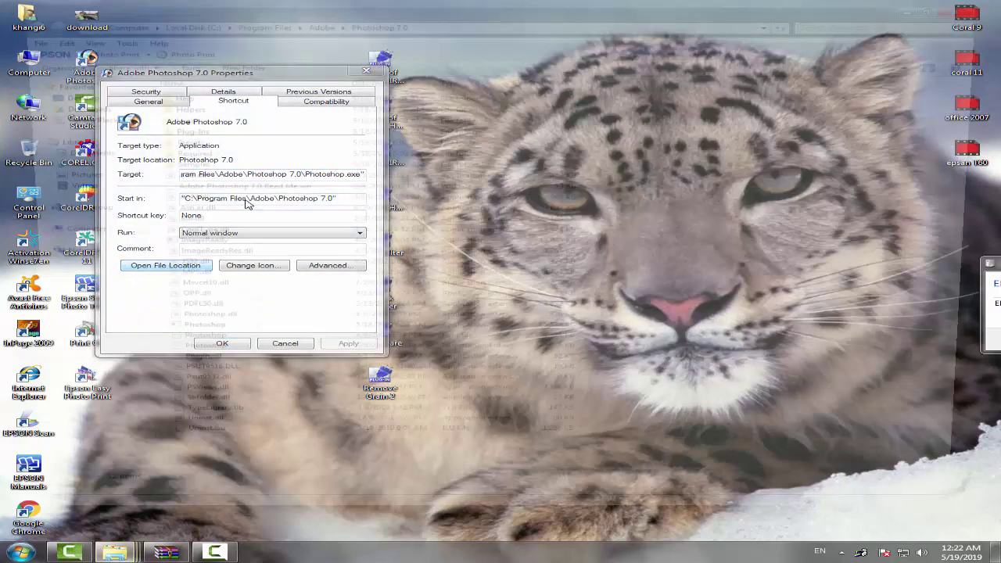
text(plug)
key(Return)
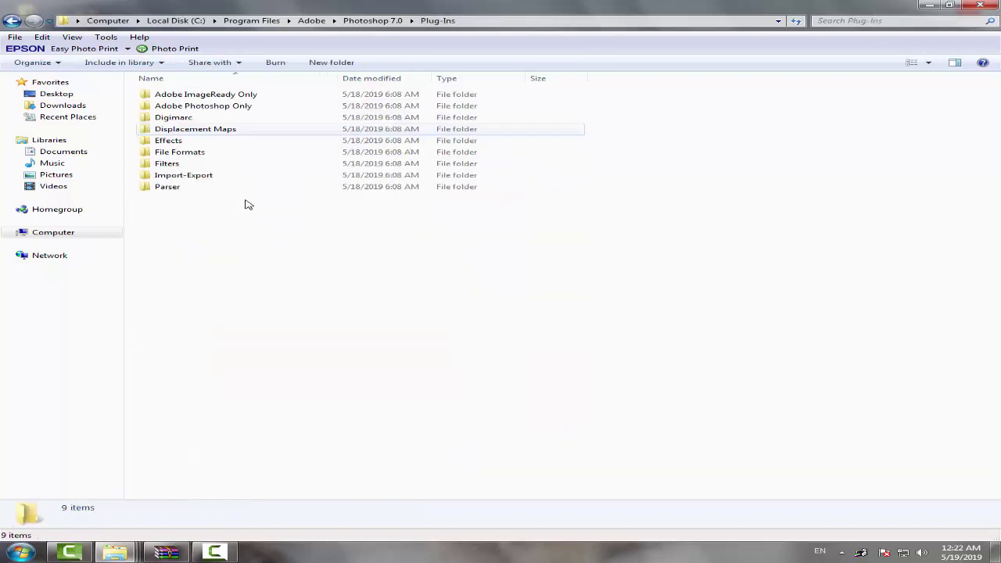
key(BackSpace)
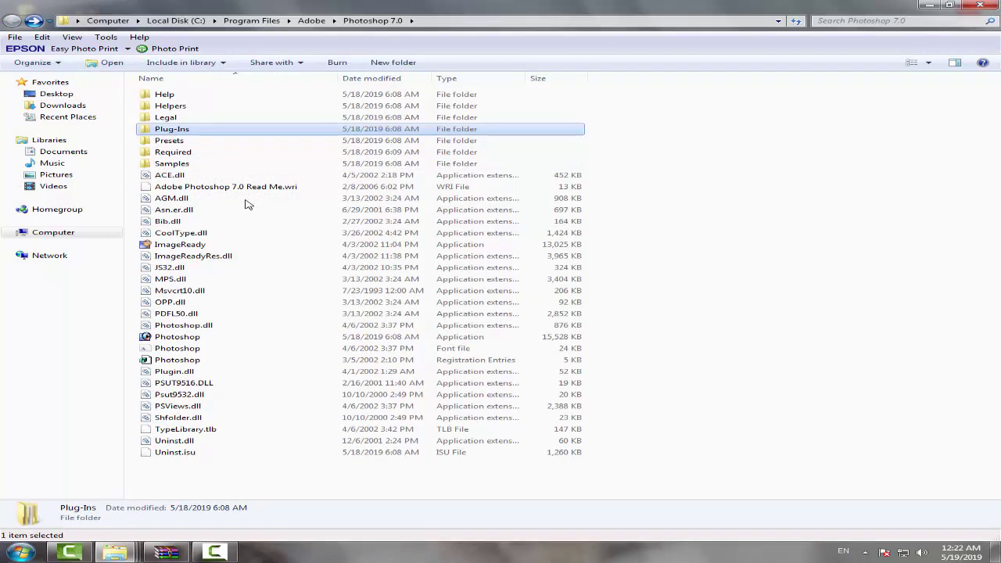
key(Return)
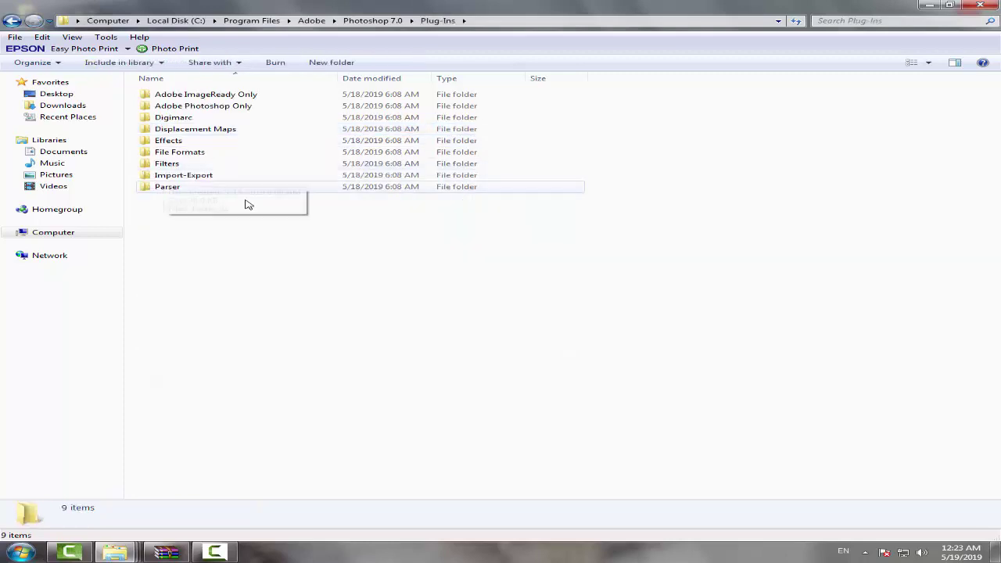
text(filters)
key(Return)
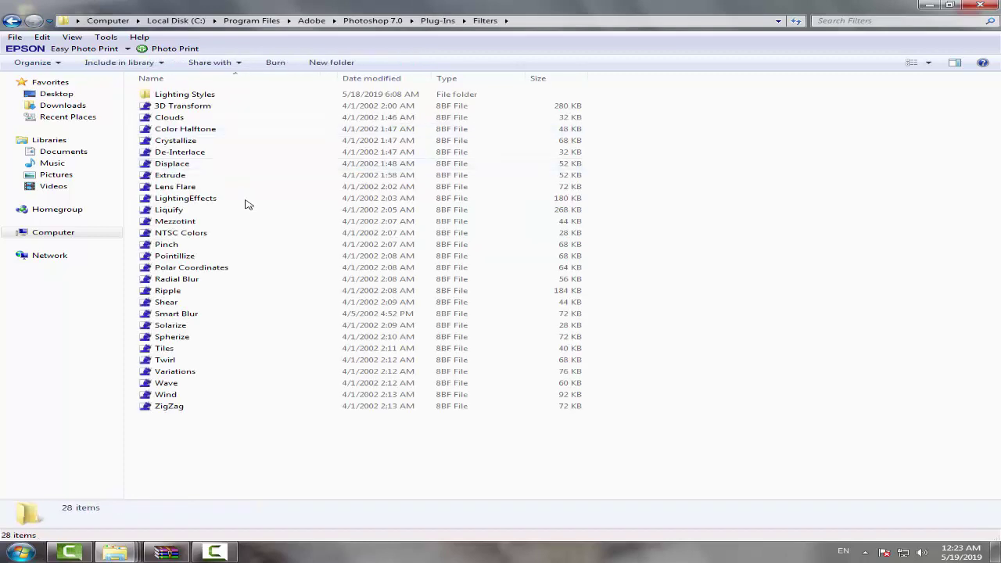
key(alt+F4)
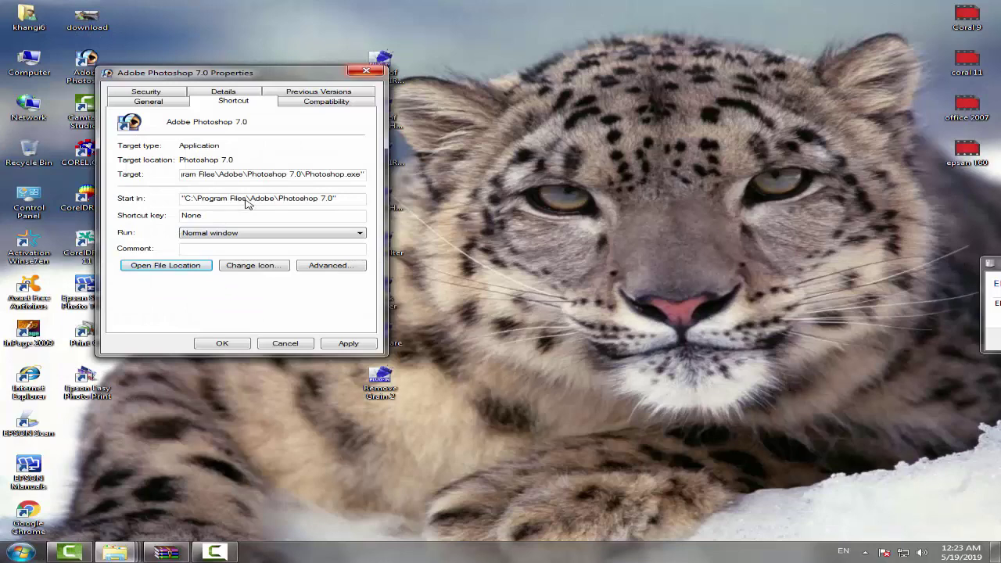
key(Escape)
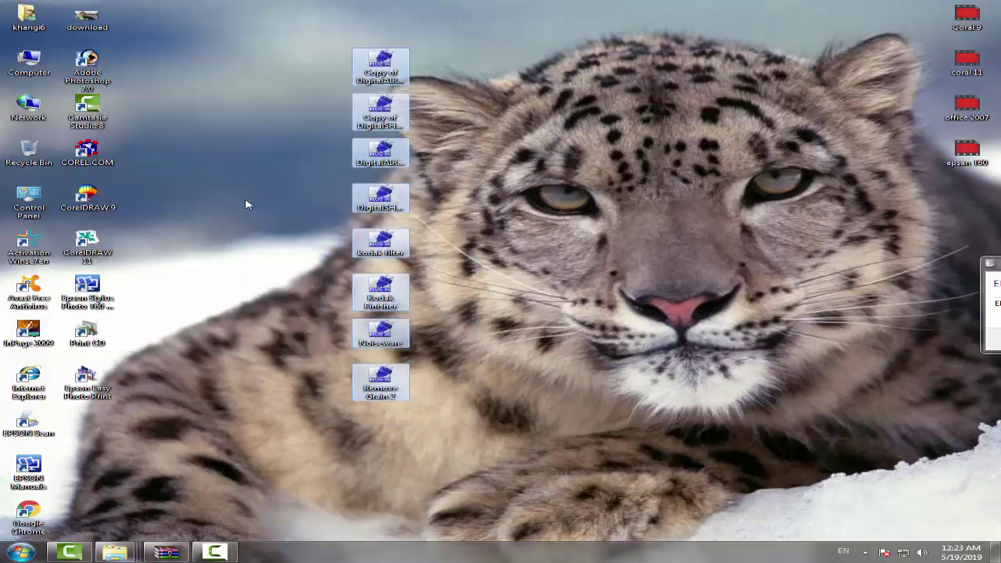
- Copy the eight plug-in files and paste them into the Plug-Ins\Filters folder
key(Menu)
key(c)
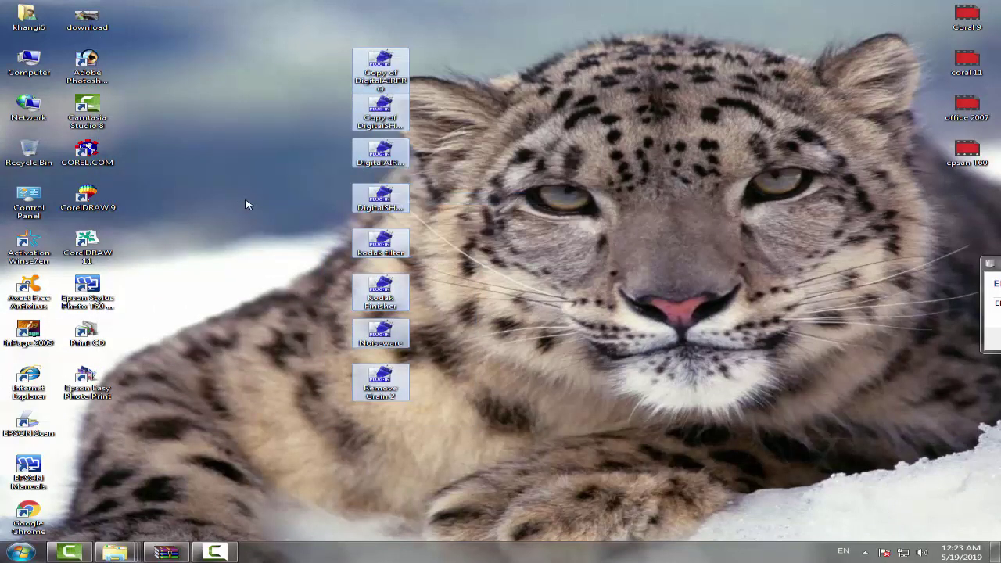
key(super+2)
key(super+2)
key(super+2)
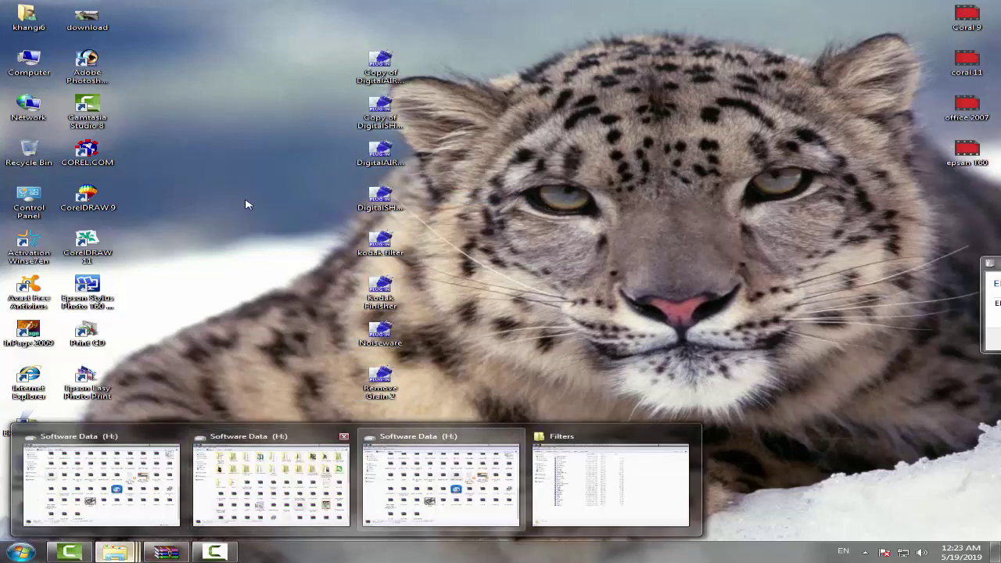
key(super+2)
key(super+2)
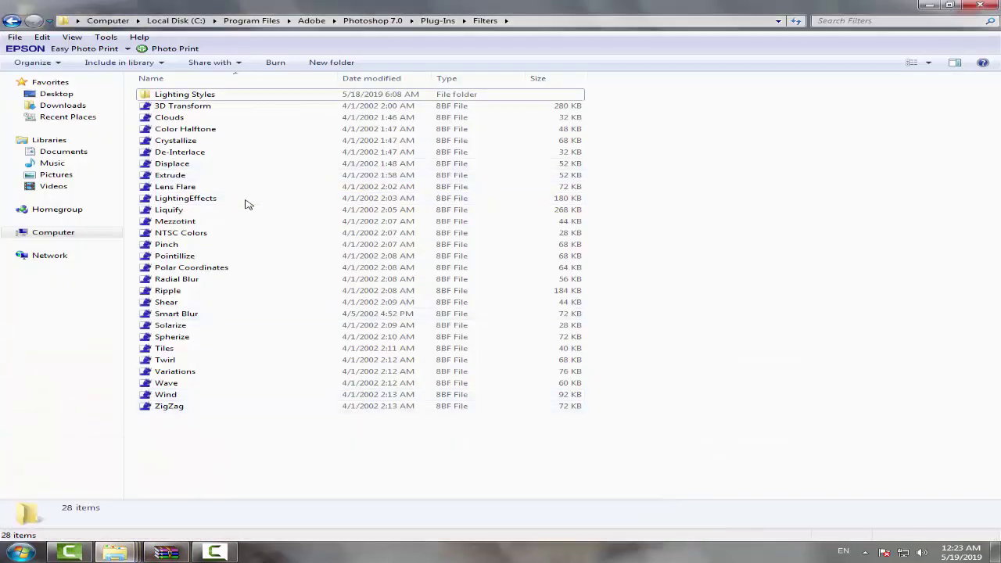
key(Menu)
key(p)
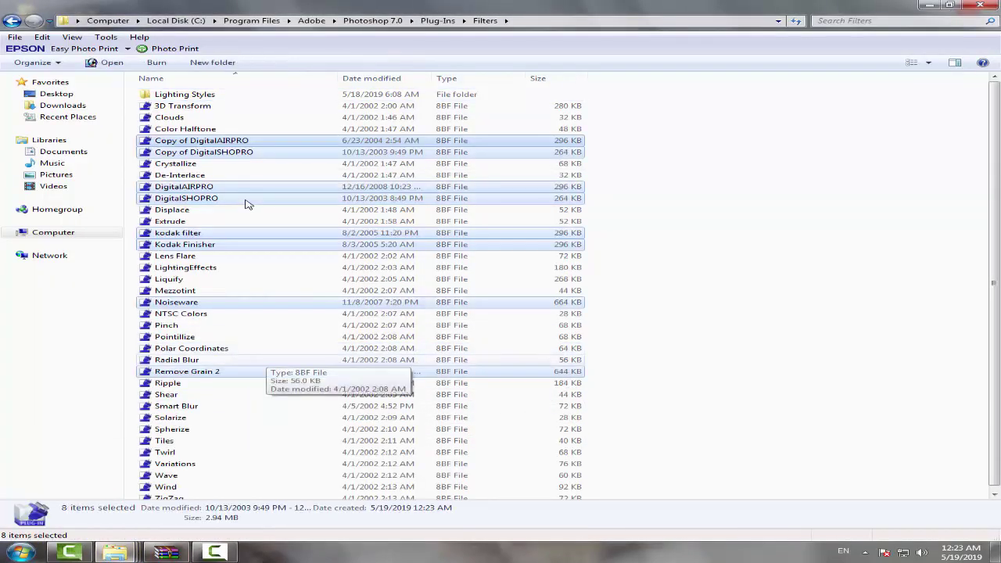
- Delete the eight plug-in copies from the desktop to the Recycle Bin
click(245, 204)
key(super+d)
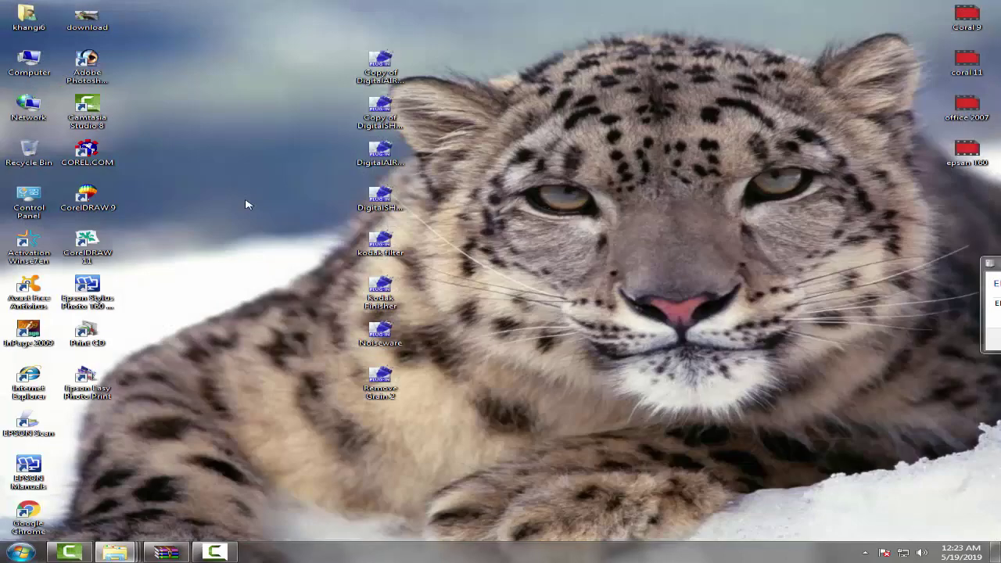
key(Menu)
key(p)
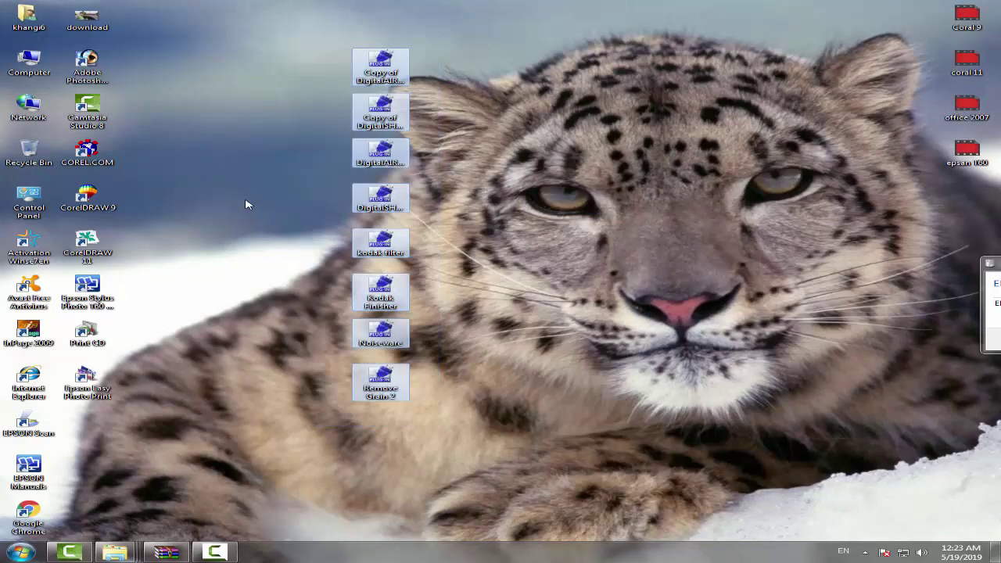
key(Delete)
key(Return)
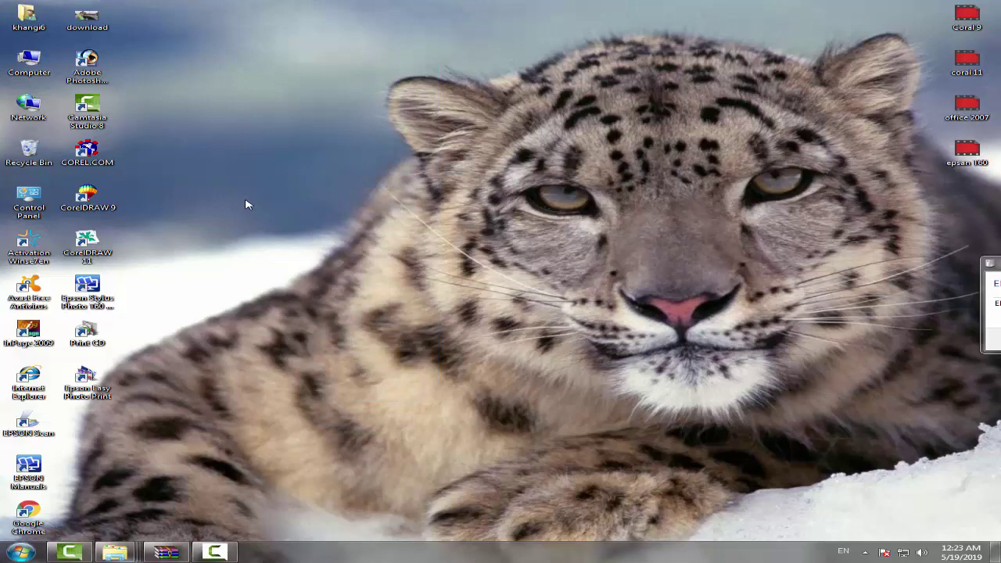
- Empty the Recycle Bin to permanently remove them, then refresh the desktop
key(r)
key(Menu)
key(b)
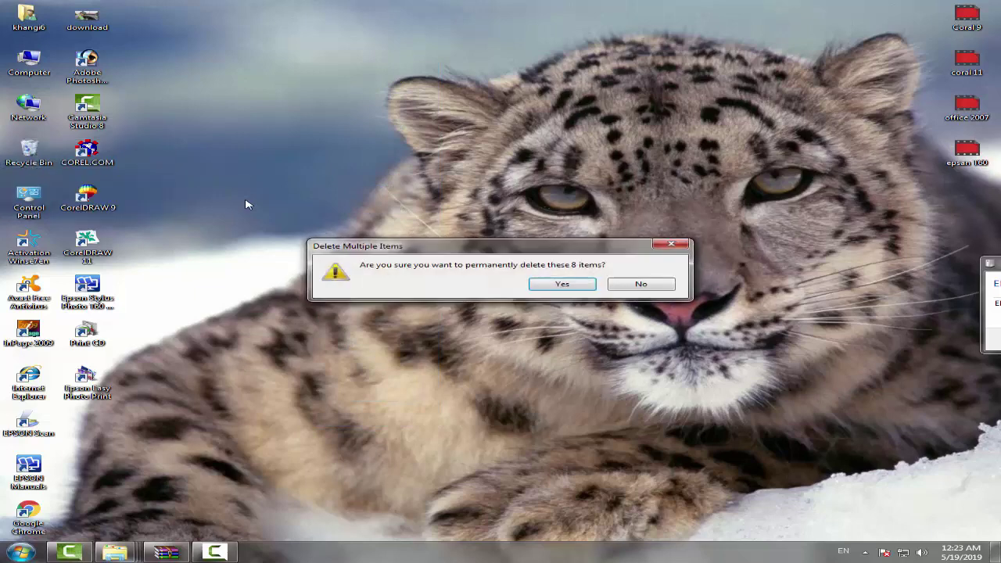
key(Return)
key(Menu)
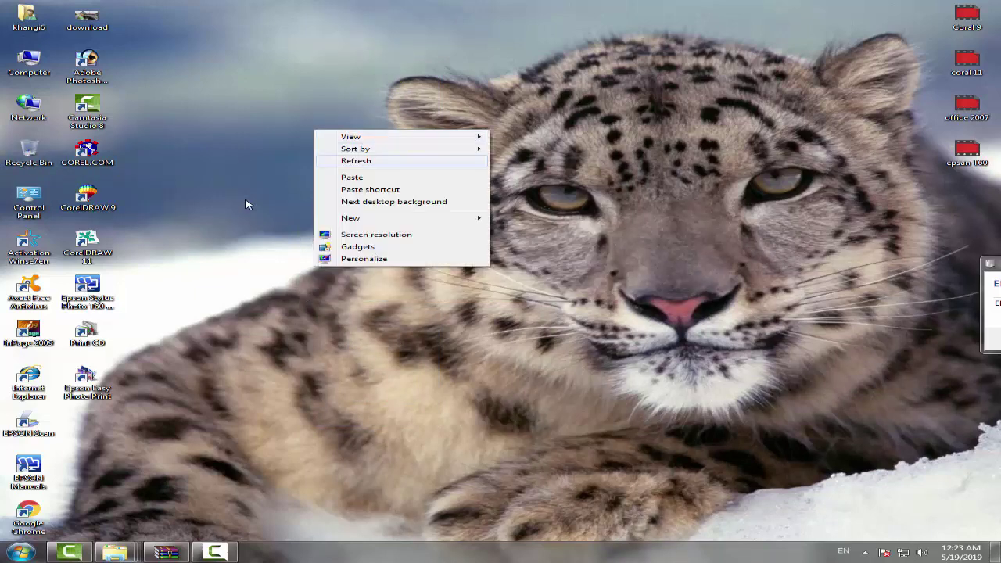
key(Return)
key(a)
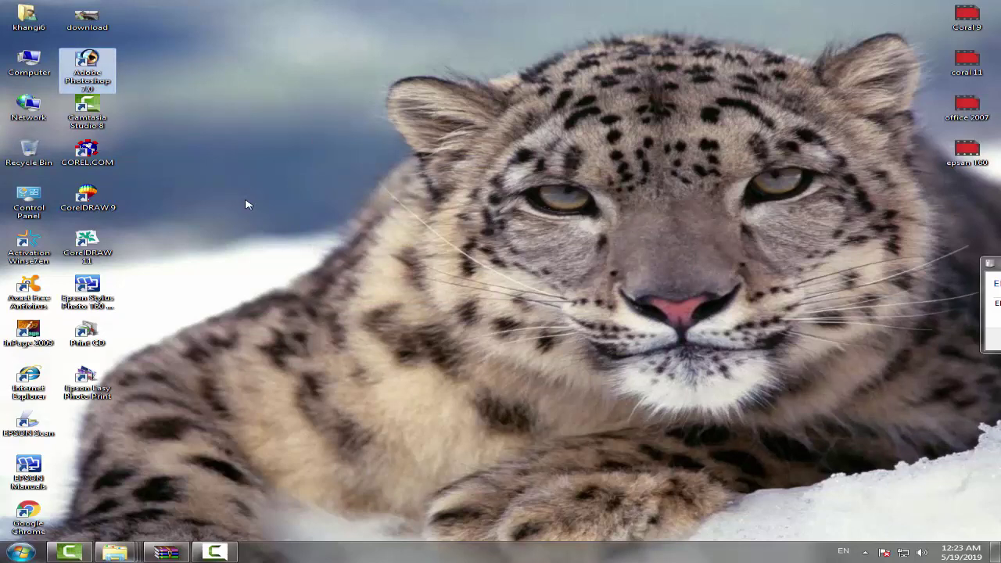
- Refresh the desktop and launch Adobe Photoshop 7.0 from its desktop shortcut
key(Menu)
key(e)
key(Menu)
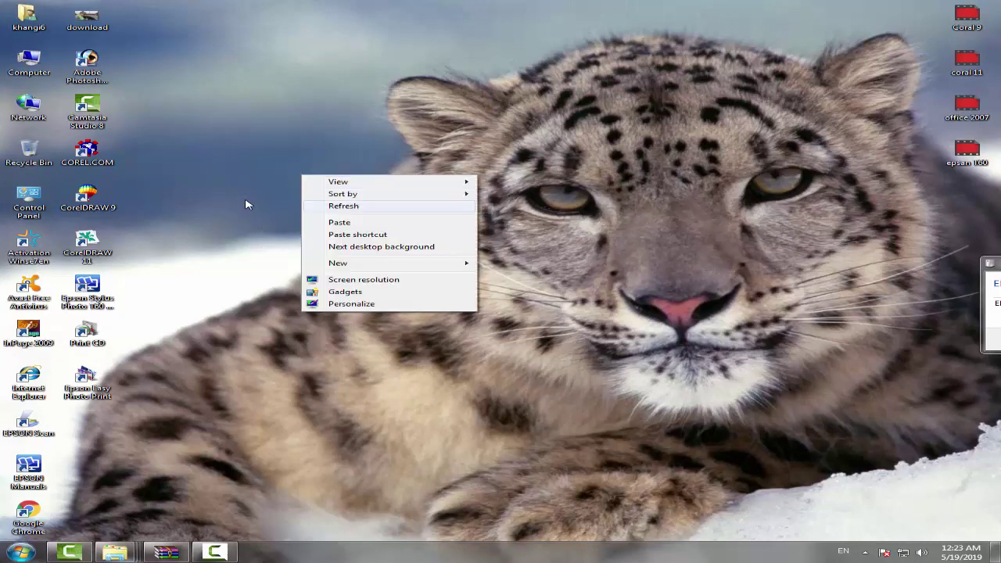
key(e)
key(Menu)
key(e)
key(Return)
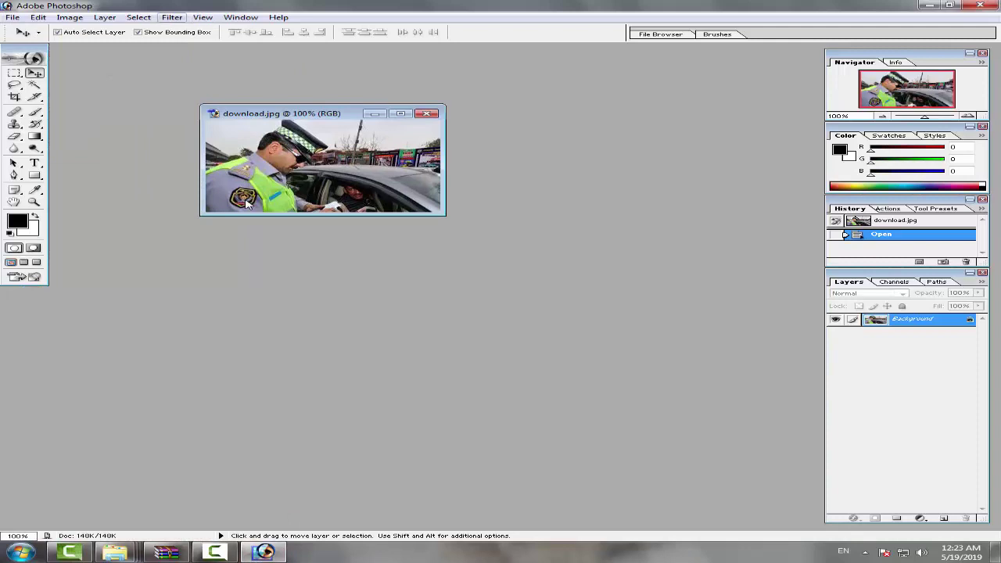
- Try Kodak DIGITAL GEM Airbrush Professional on download.jpg and dismiss the image size error
key(alt+t)
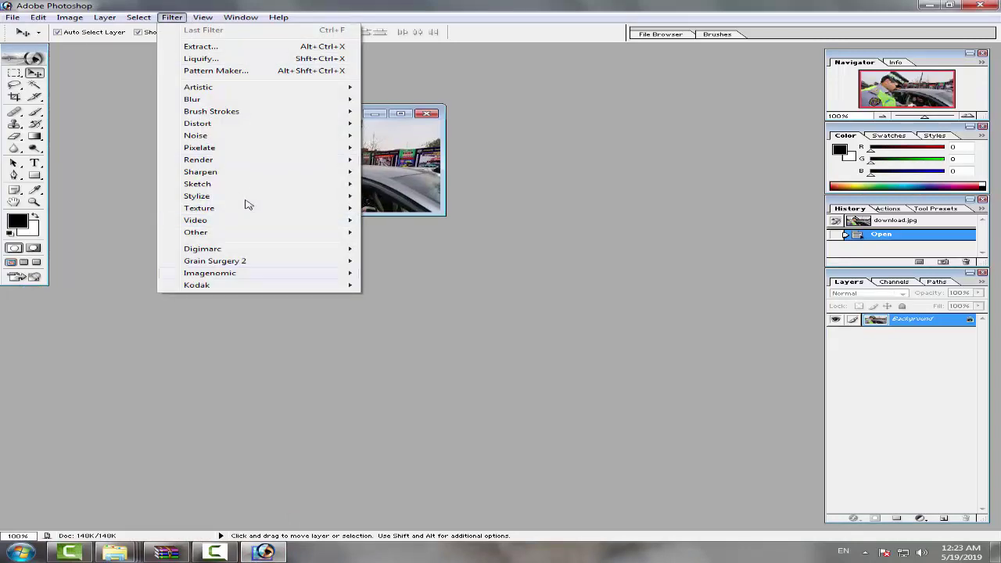
key(Down)
key(Right)
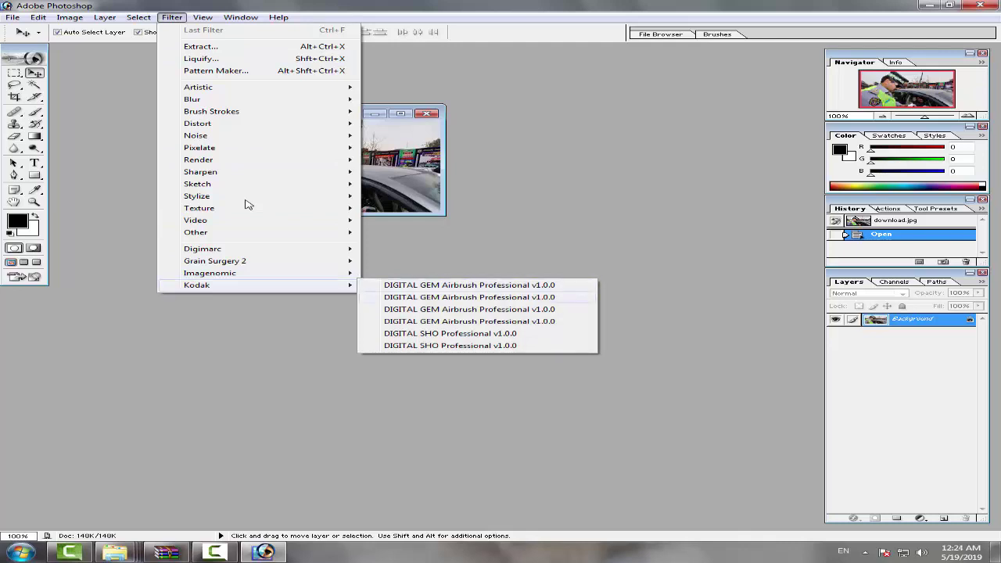
key(Return)
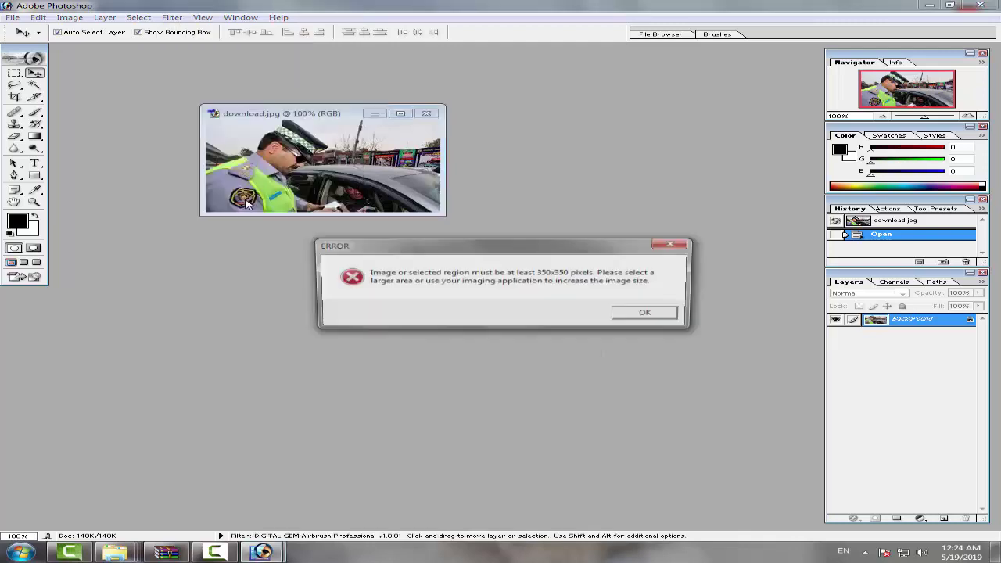
key(Return)
- Rerun the airbrush filter from the Filter menu and dismiss the minimum size error again
key(alt+f)
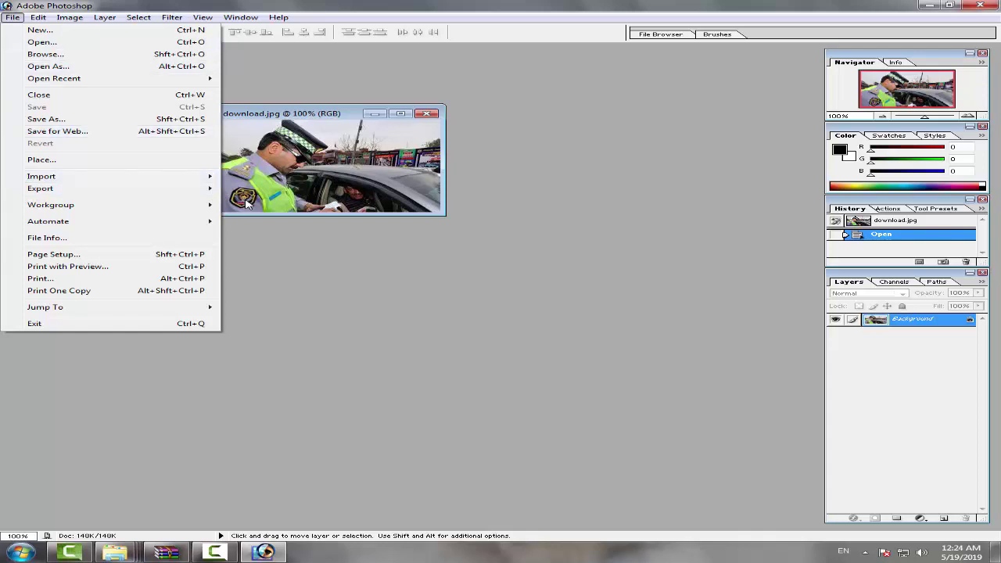
key(alt+t)
key(Down)
key(Right)
key(Return)
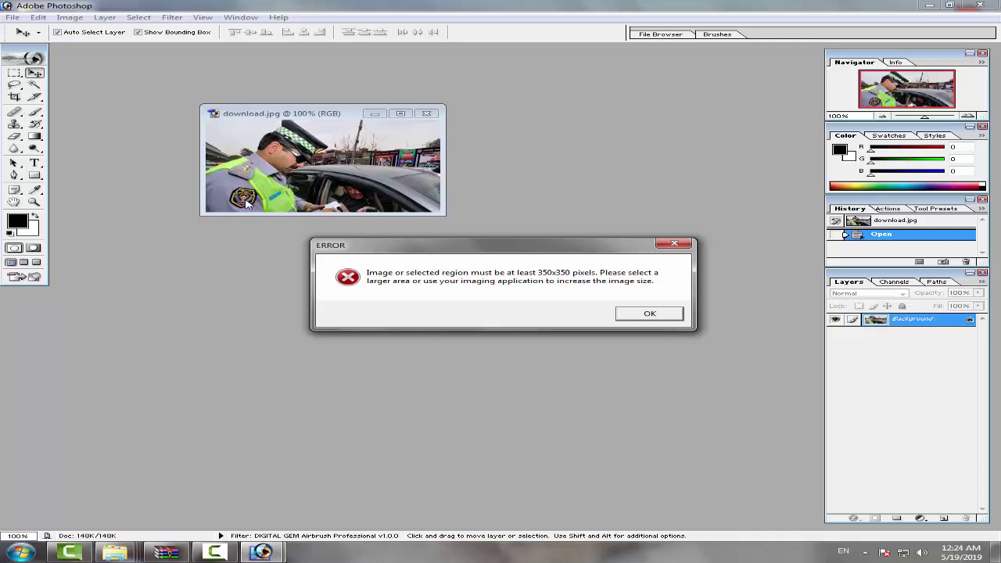
key(Return)
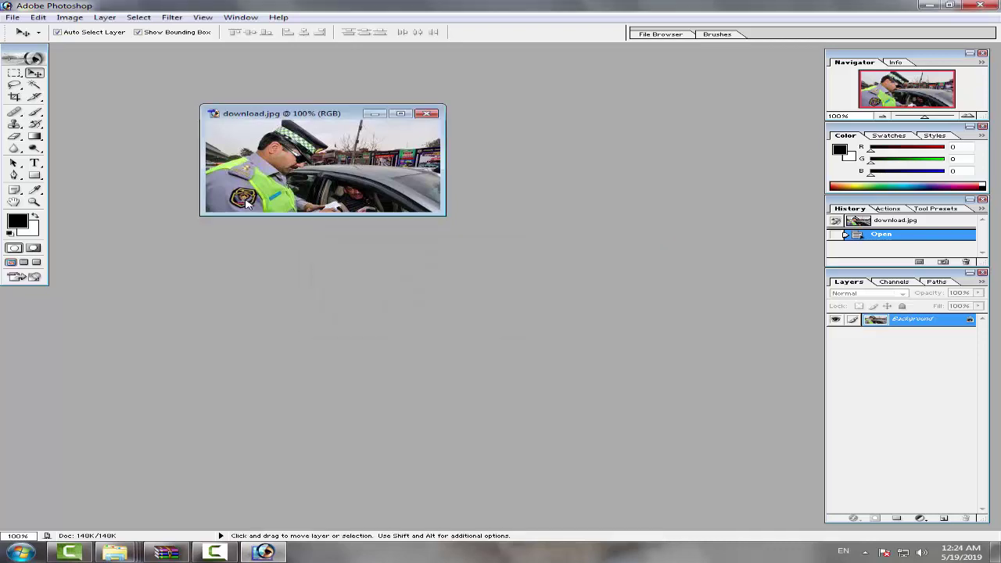
- Maximize the photo, marquee-select the head area and retry the filter, which fails again
key(ctrl+F10)
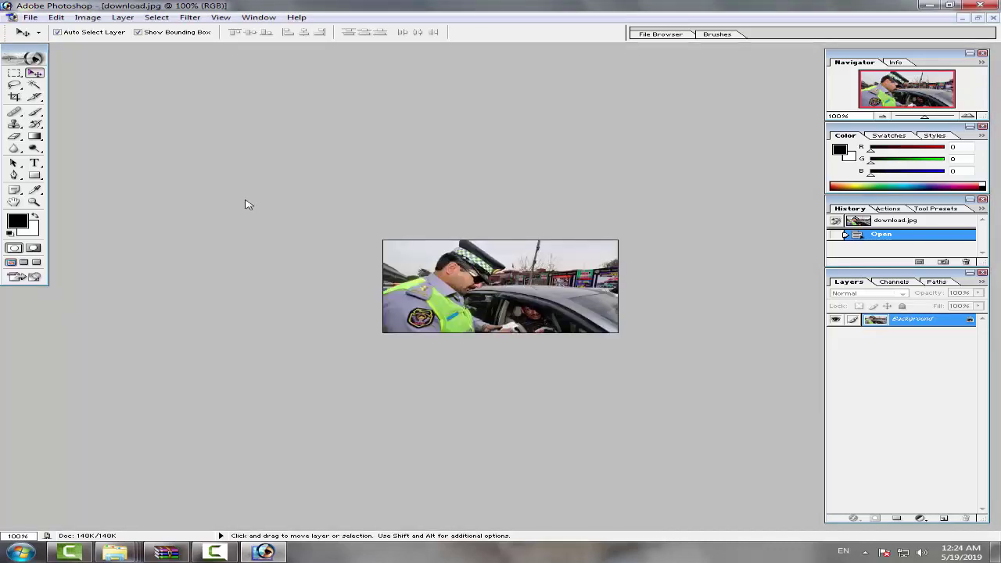
key(m)
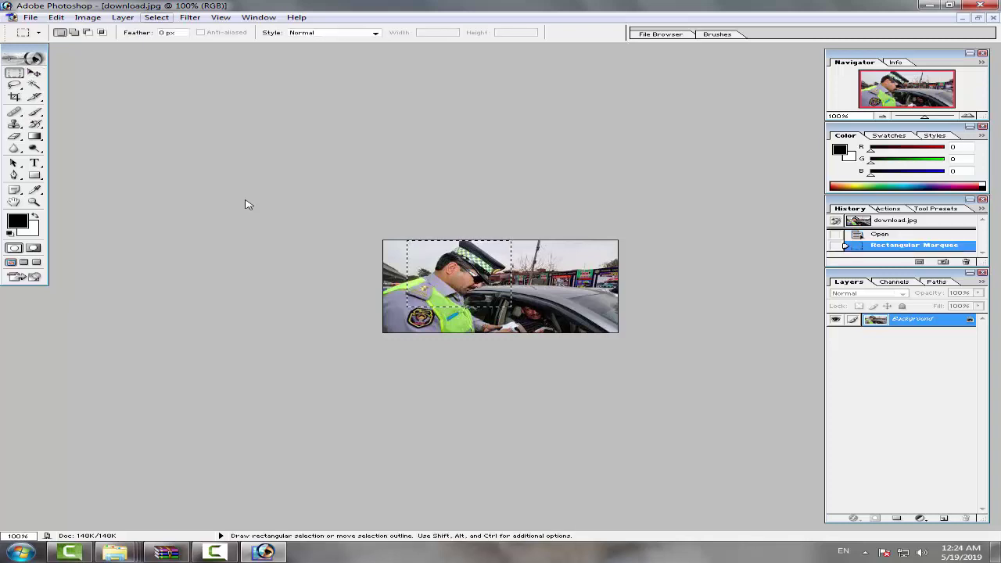
key(alt+t)
key(Up)
key(Right)
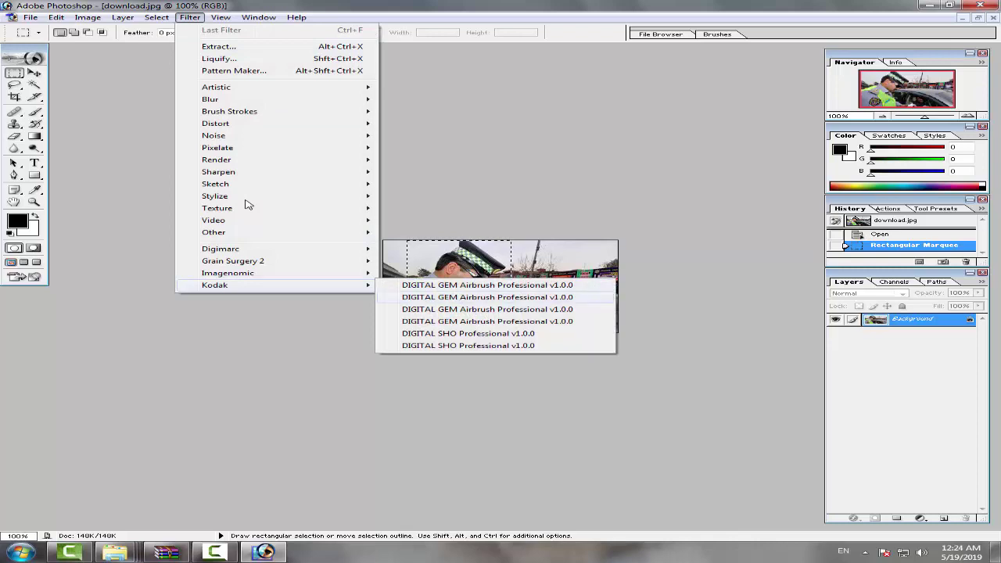
key(Return)
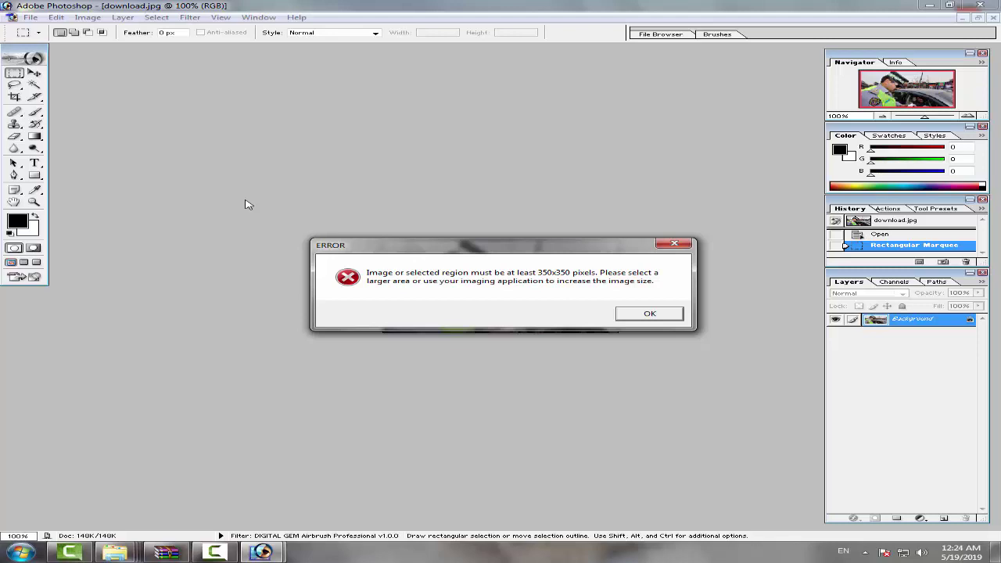
key(Return)
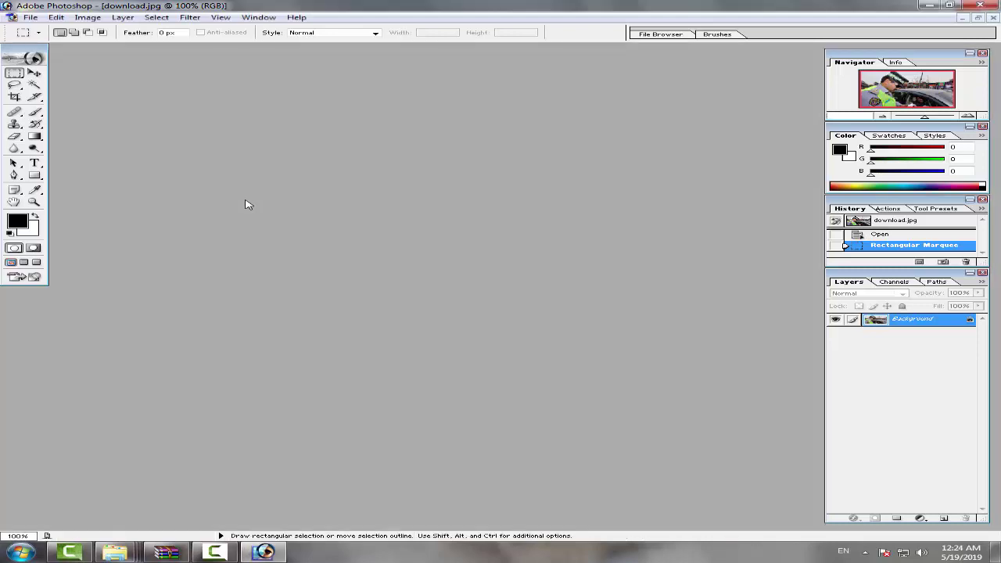
key(super+d)
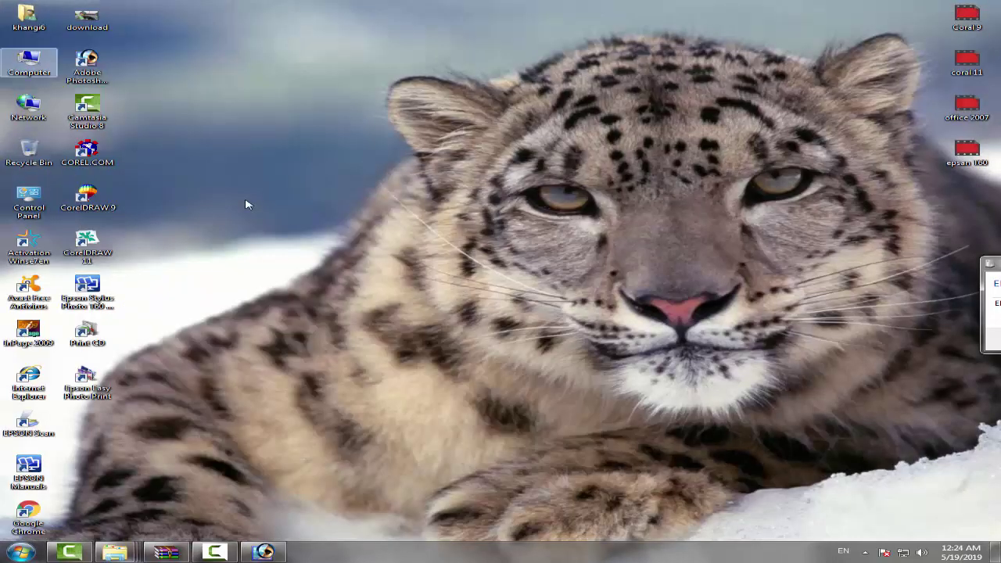
- Open the Extra Data (E:) drive in Explorer and view it as large icons
key(super+e)
key(Right)
key(Return)
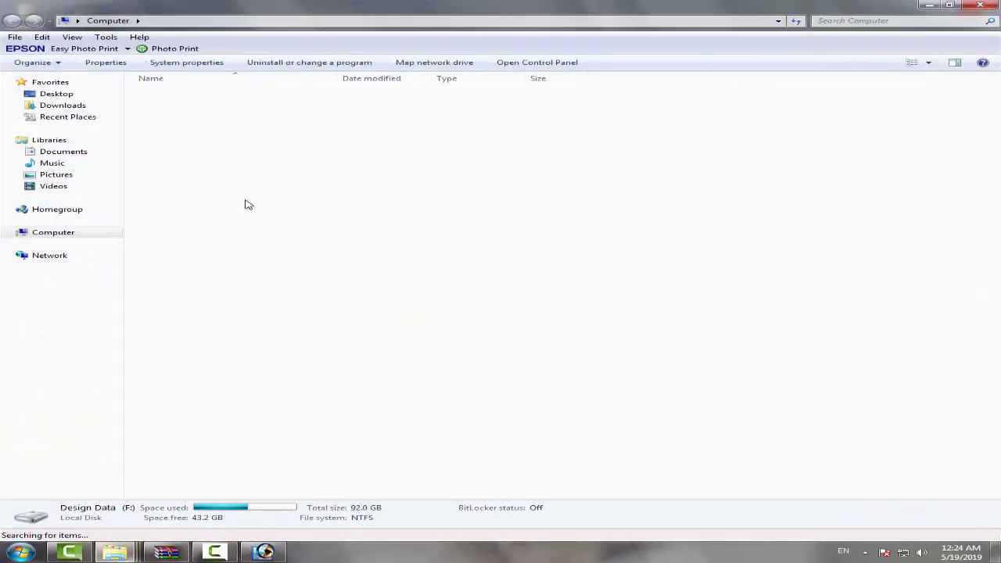
key(BackSpace)
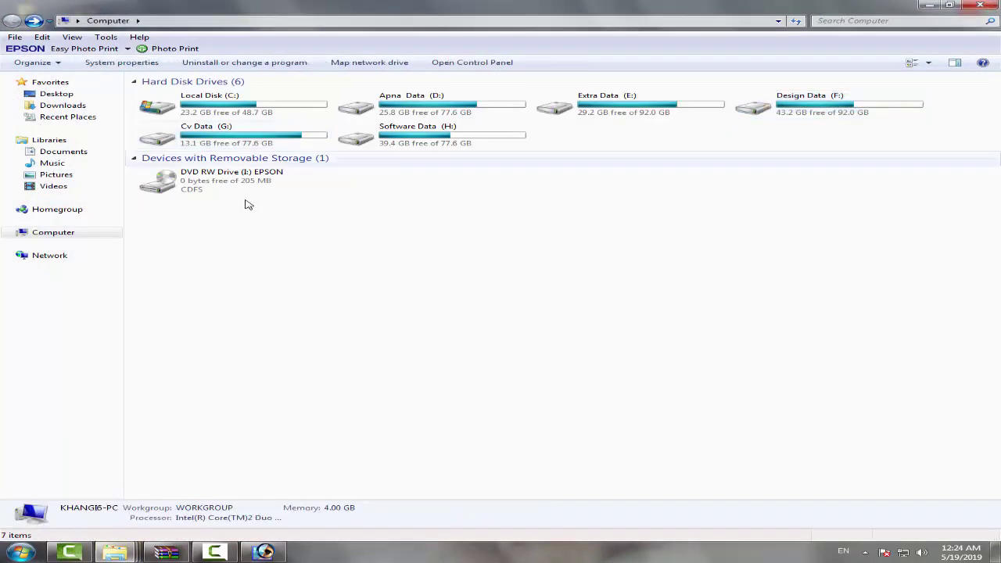
key(Left)
key(Return)
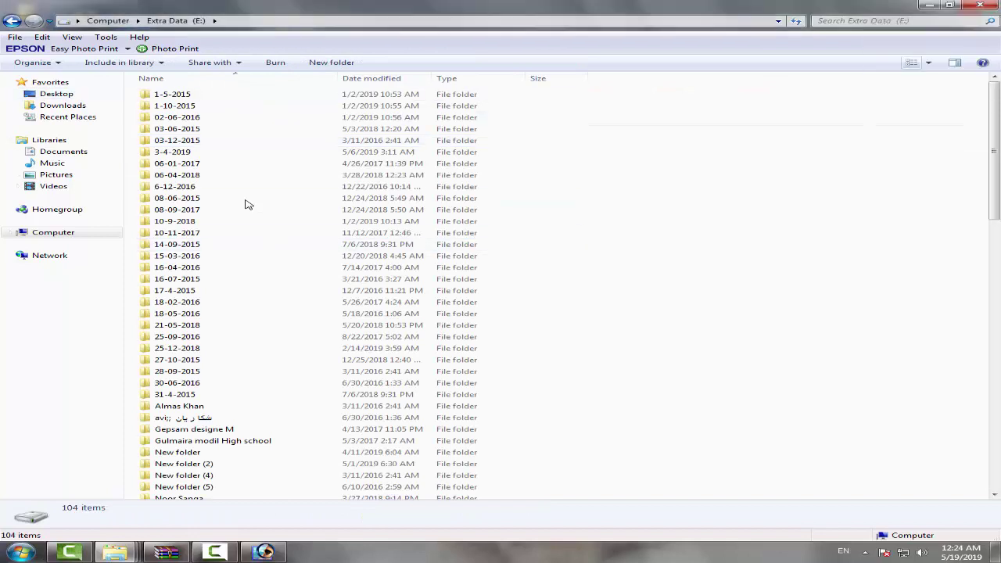
key(ctrl+shift+2)
click(684, 379)
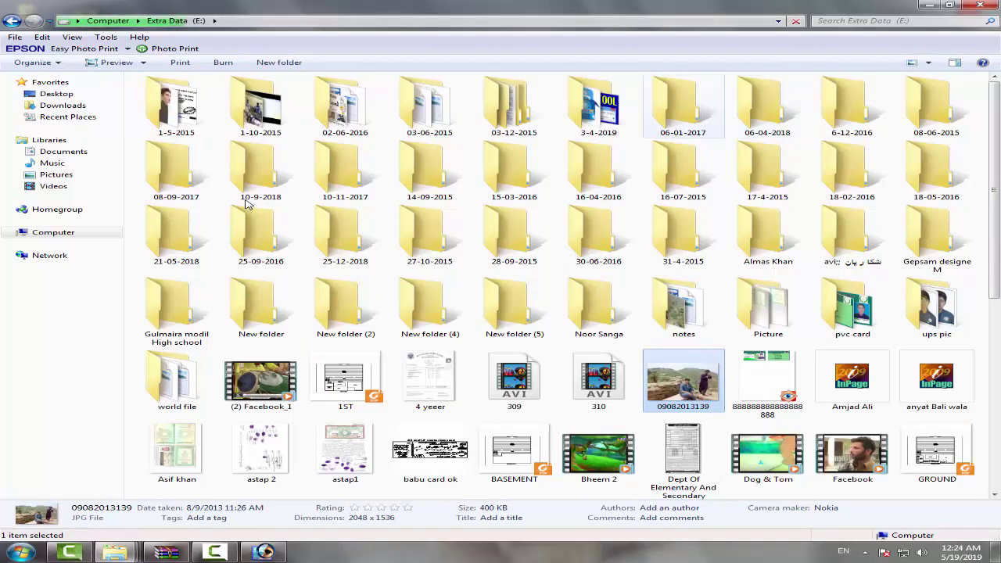
- Open the 3-4-2019 > Desktop folder and show it as large thumbnails
key(3)
key(Return)
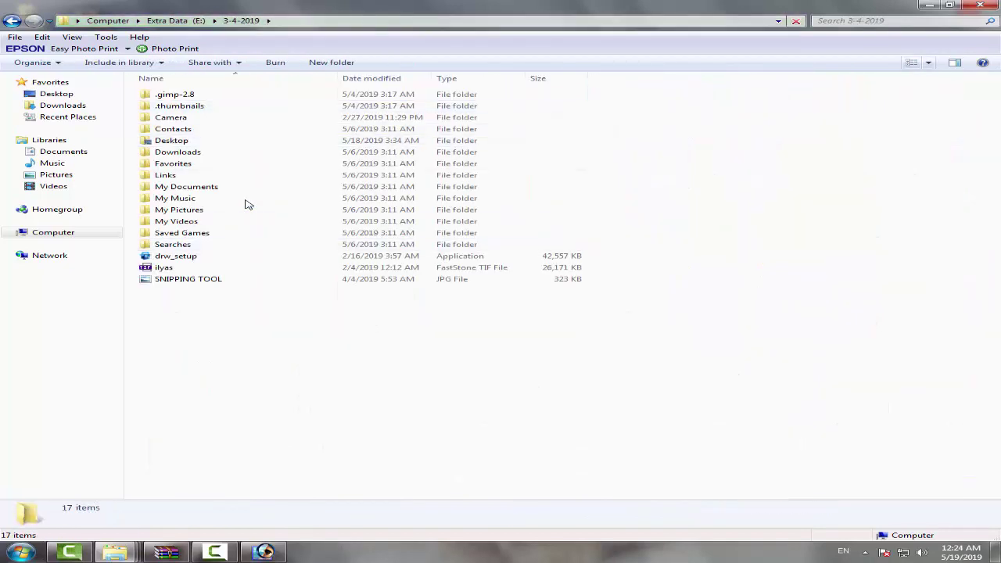
key(ctrl+shift+2)
key(d)
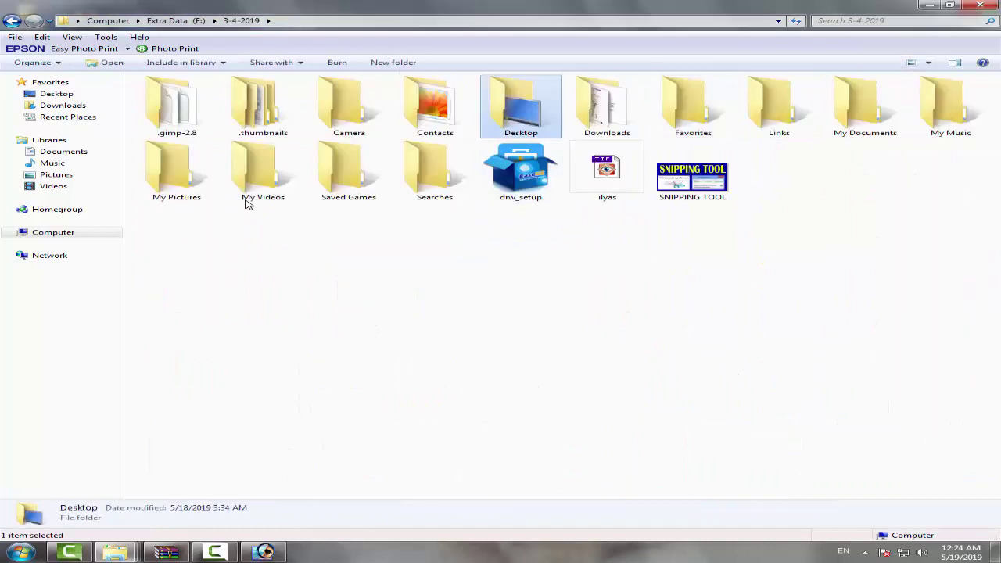
key(Return)
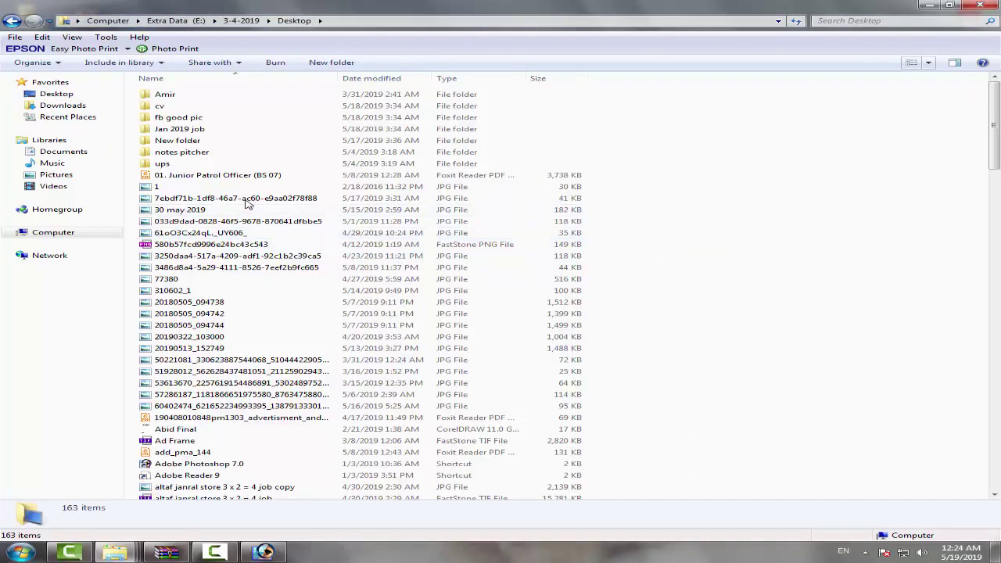
key(ctrl+shift+6)
key(ctrl+shift+2)
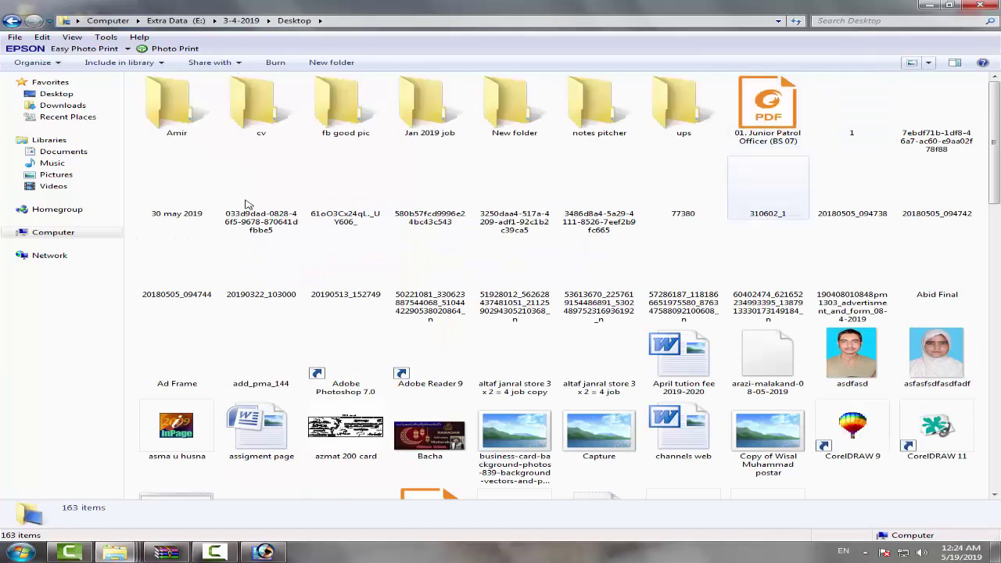
- Find the 57286187_…_n.jpg portrait and drag it into Photoshop to open it
drag(852, 102, 919, 90)
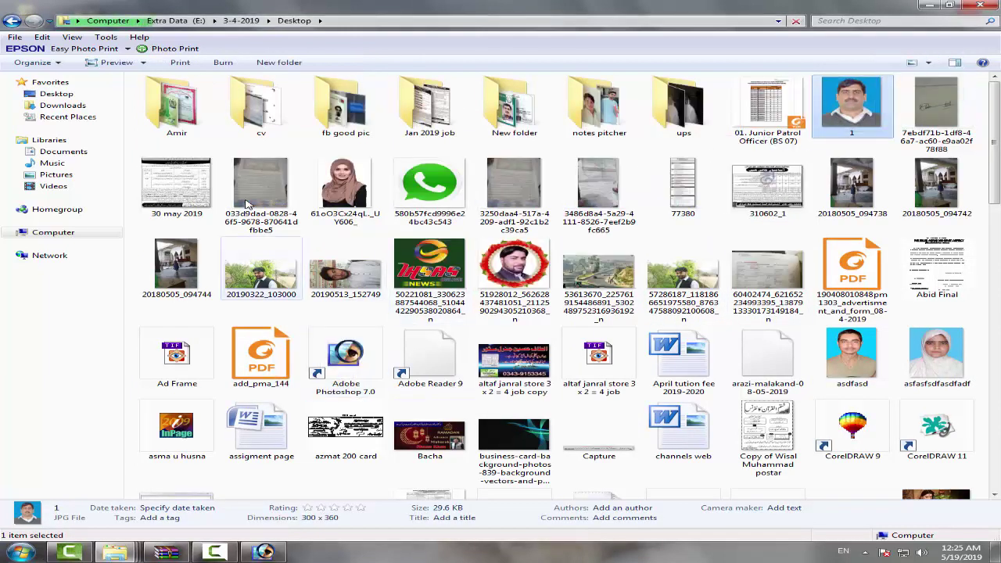
text(2019)
key(Right)
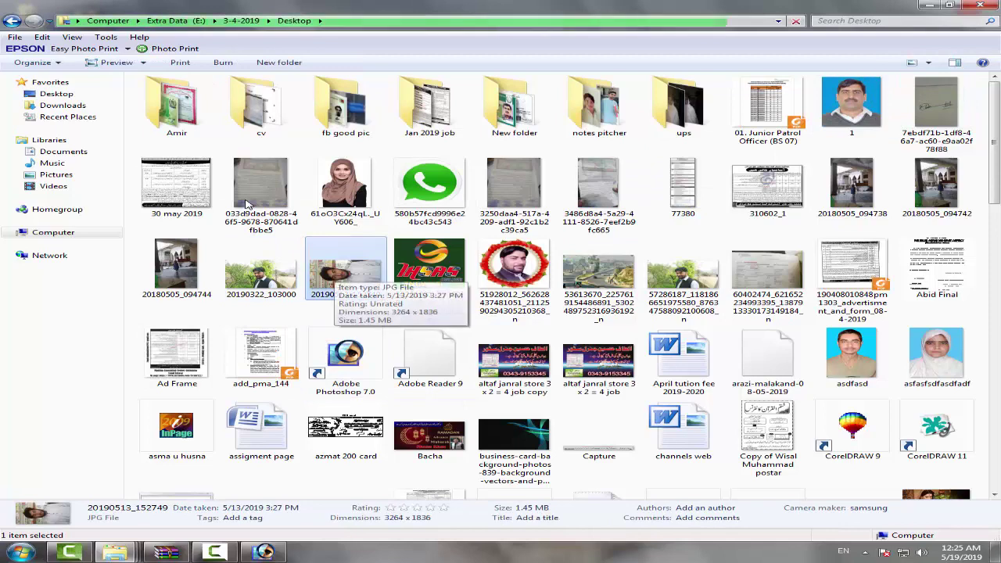
mouse_move(683, 274)
mouse_down()
mouse_move(381, 375)
mouse_move(141, 551)
mouse_move(264, 551)
mouse_up()
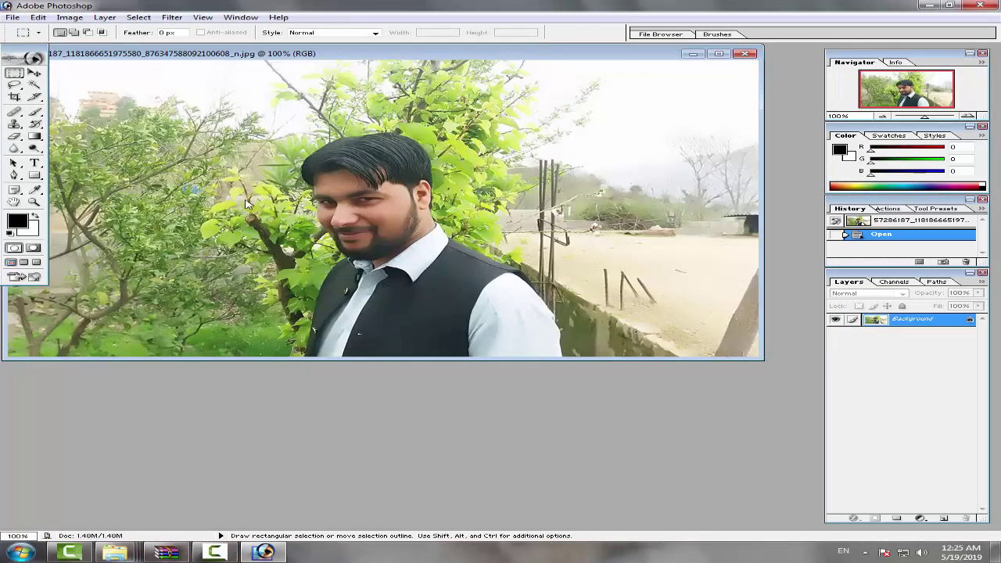
- Apply Filter > Kodak > DIGITAL GEM Airbrush Professional to the portrait, previewing at 50%
key(alt+t)
key(Up)
key(Right)
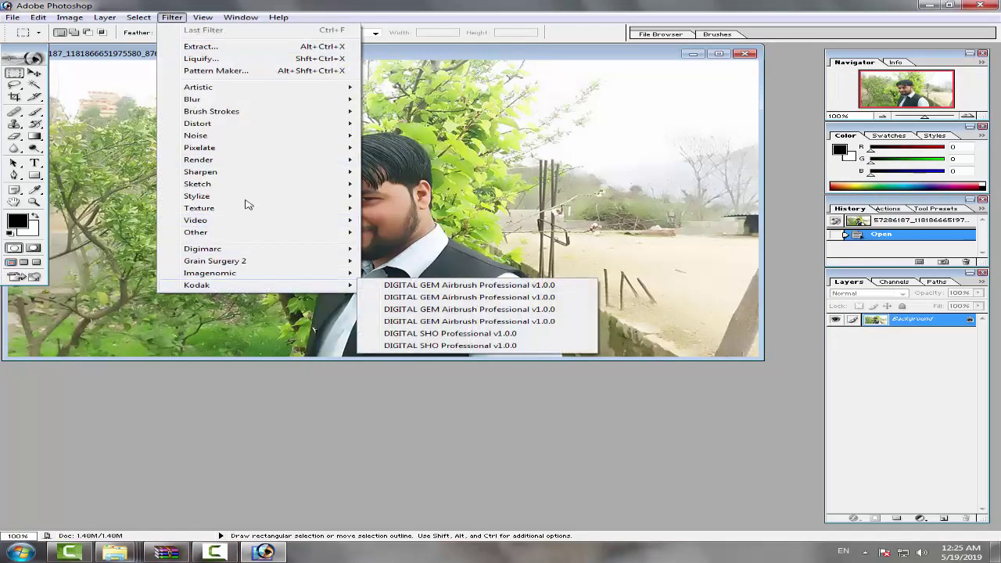
key(Return)
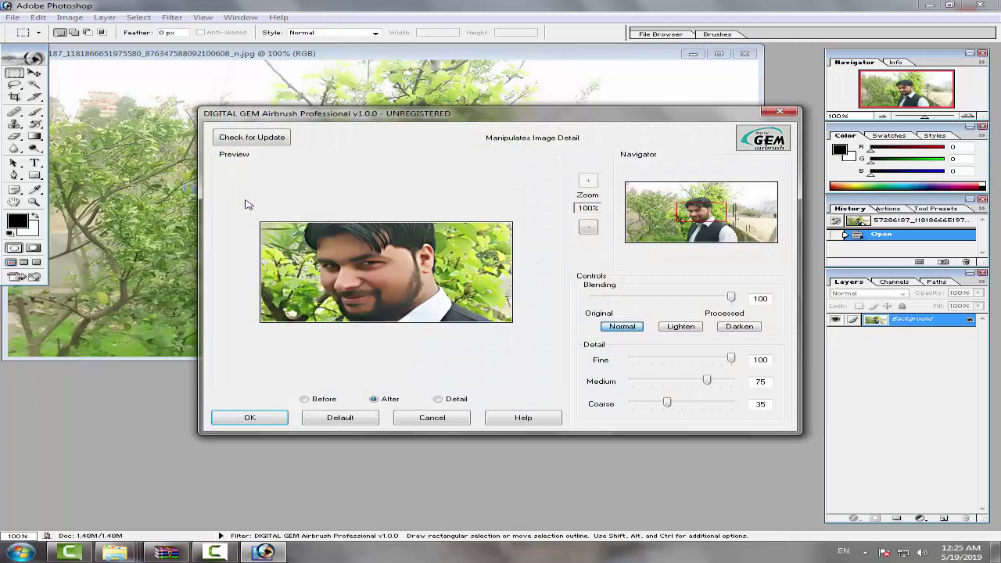
key(ctrl+minus)
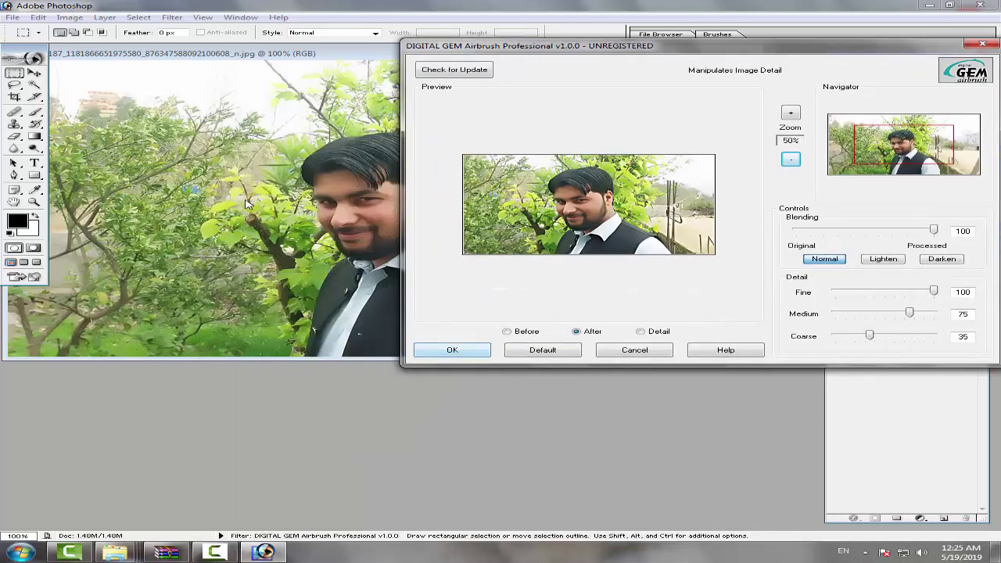
key(Return)
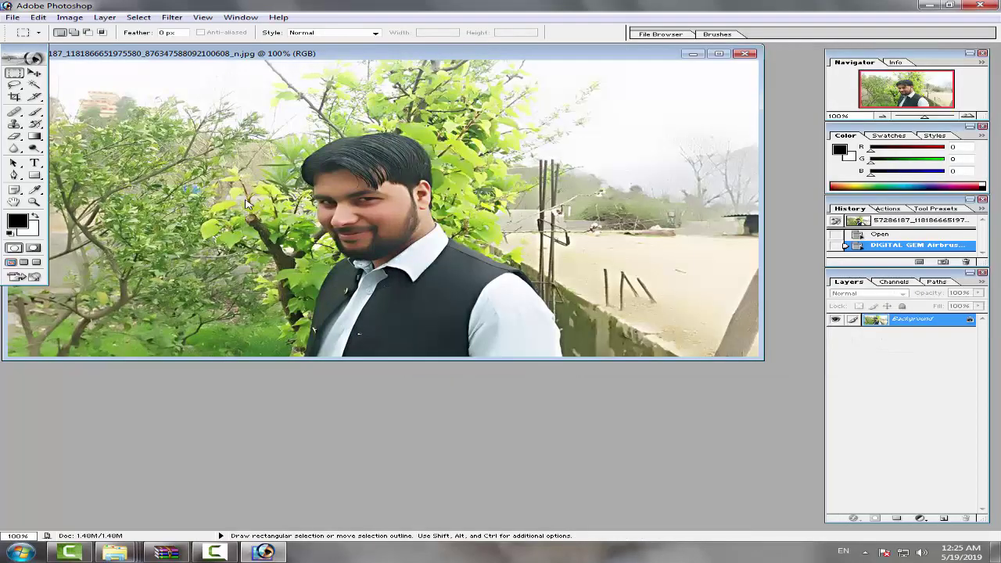
- Close the airbrushed photo without saving and quit Photoshop
key(ctrl+w)
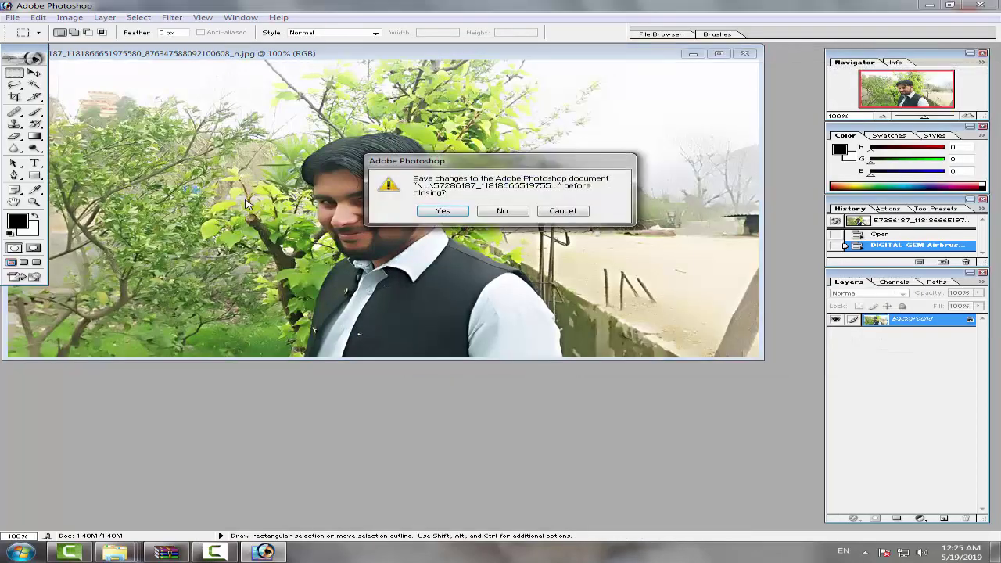
key(n)
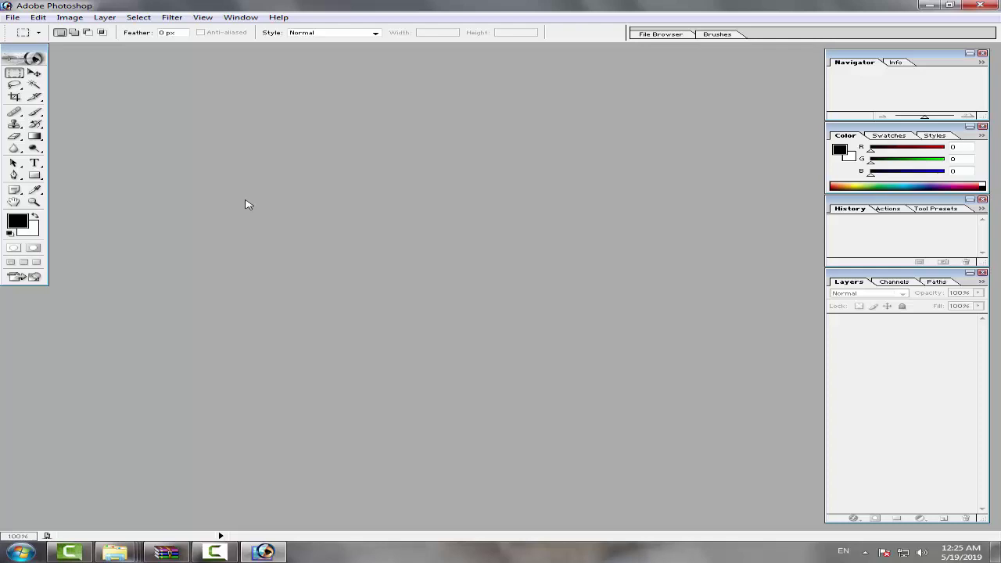
key(ctrl+q)
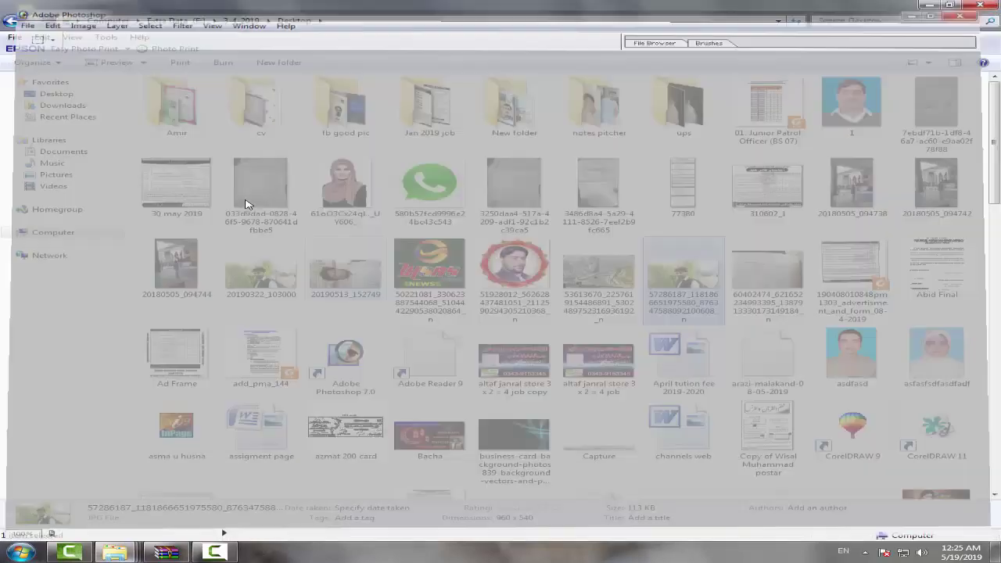
- Show the desktop and refresh it several times
key(super+d)
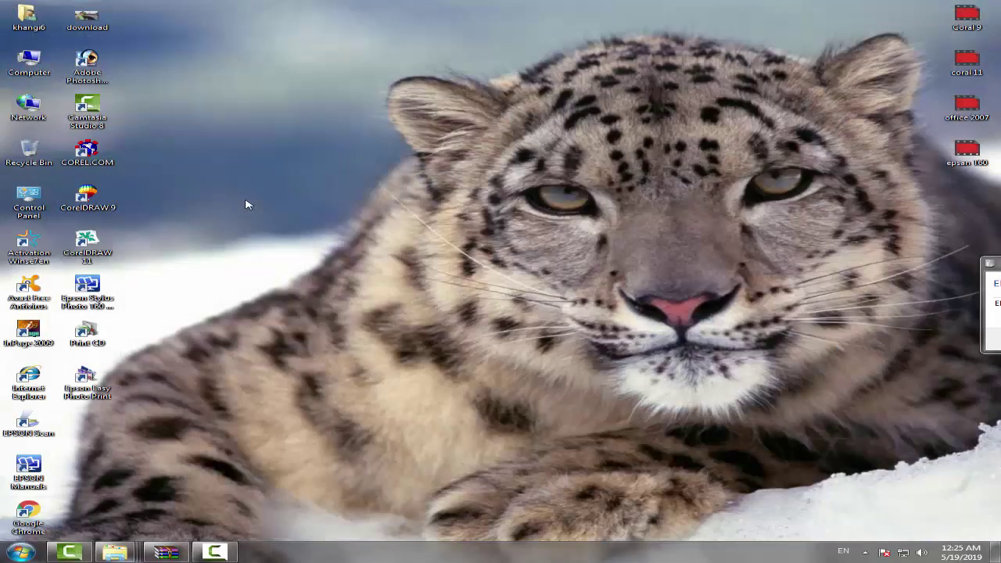
key(shift+F10)
key(e)
key(shift+F10)
key(e)
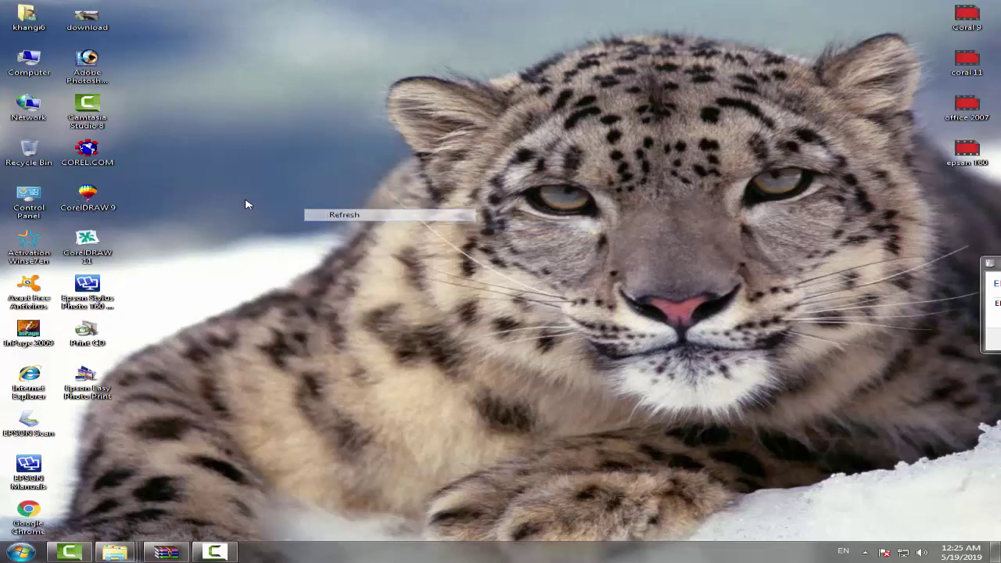
key(shift+F10)
key(e)
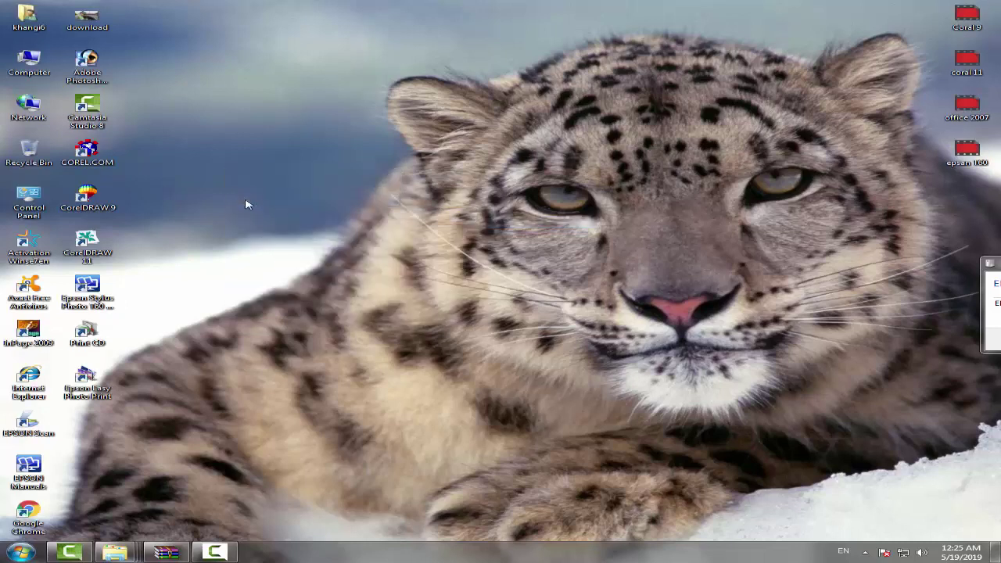
key(shift+F10)
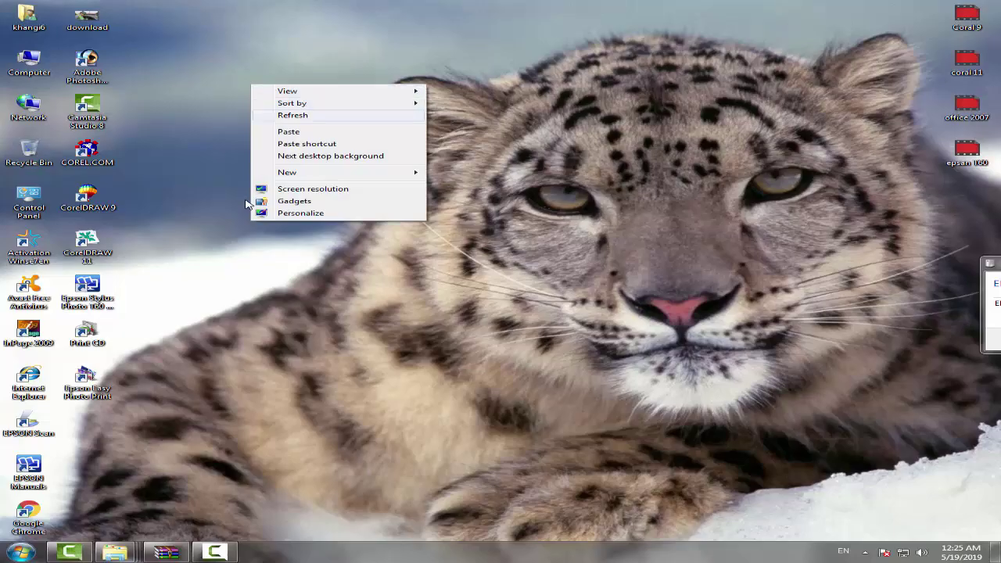
key(e)
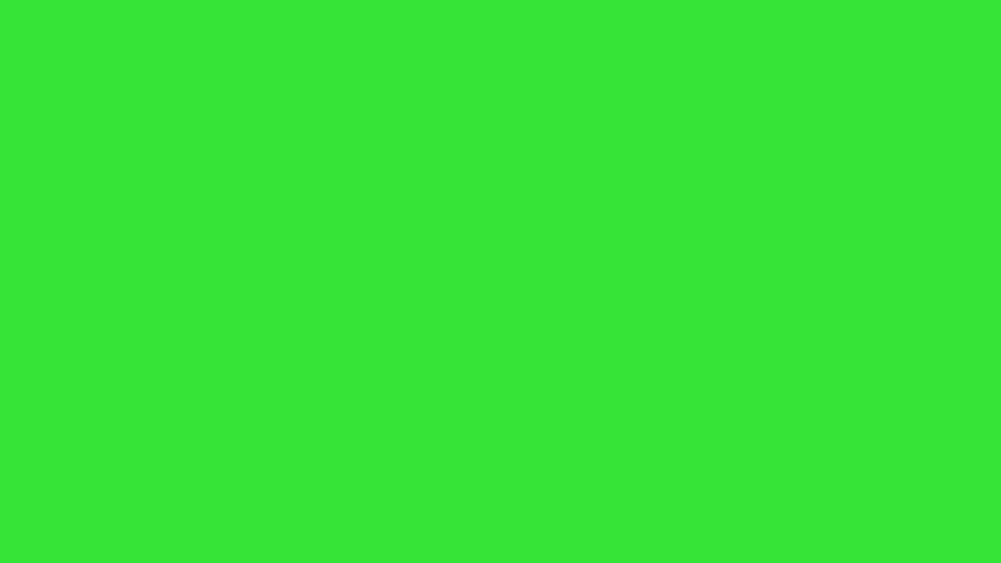